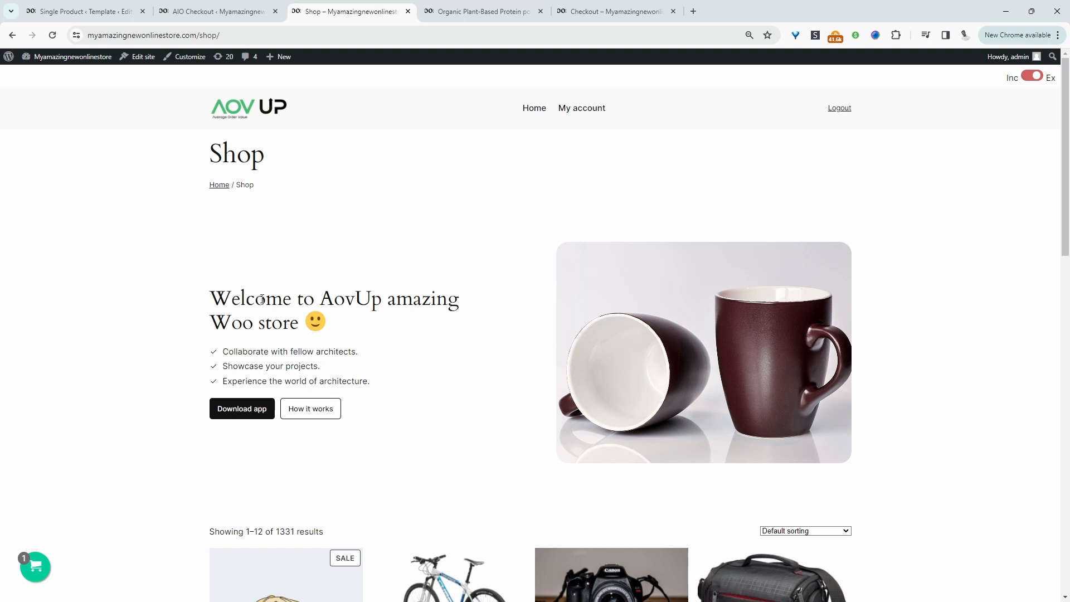
- Examine the store's Shop page, including its welcome banner and product grid
{"action": "scroll", "coordinate": [664, 450], "scroll_direction": "down", "scroll_amount": 4}
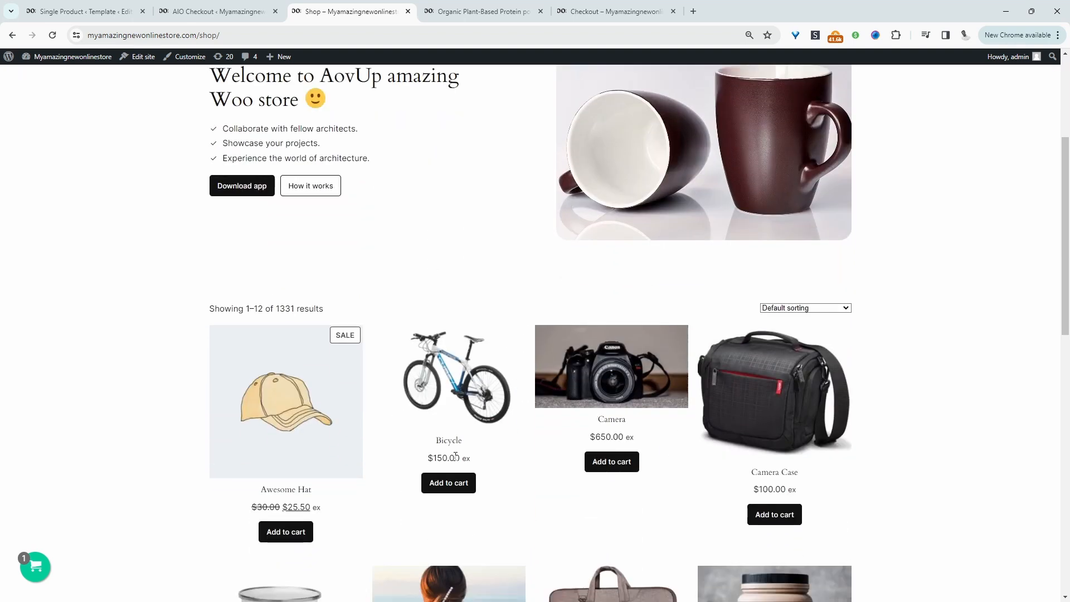
{"action": "scroll", "coordinate": [579, 508], "scroll_direction": "down", "scroll_amount": 2}
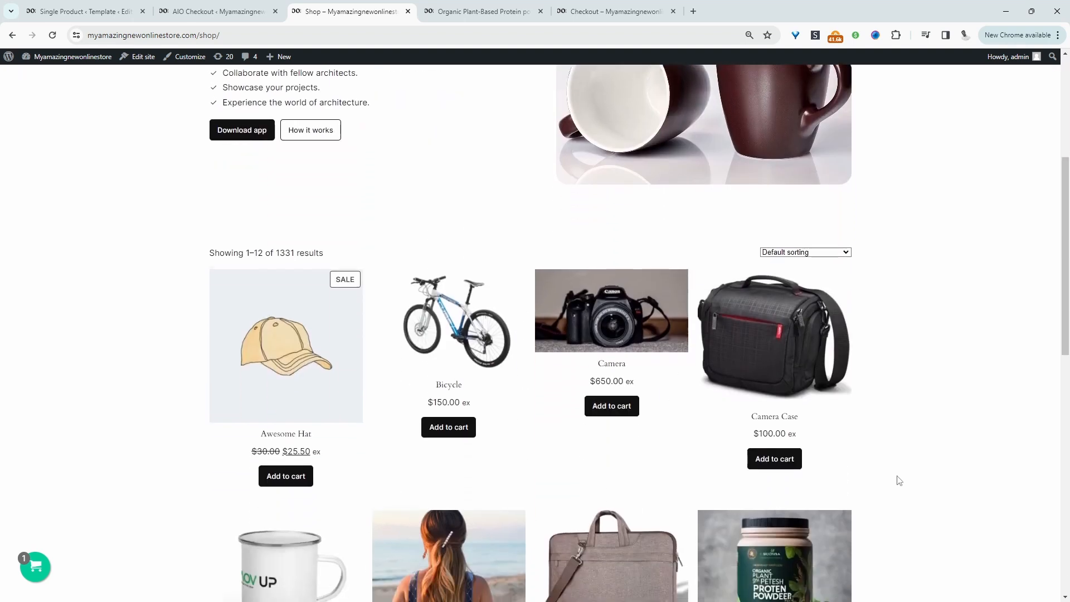
{"action": "scroll", "coordinate": [839, 557], "scroll_direction": "down", "scroll_amount": 6}
{"action": "scroll", "coordinate": [838, 571], "scroll_direction": "up", "scroll_amount": 12}
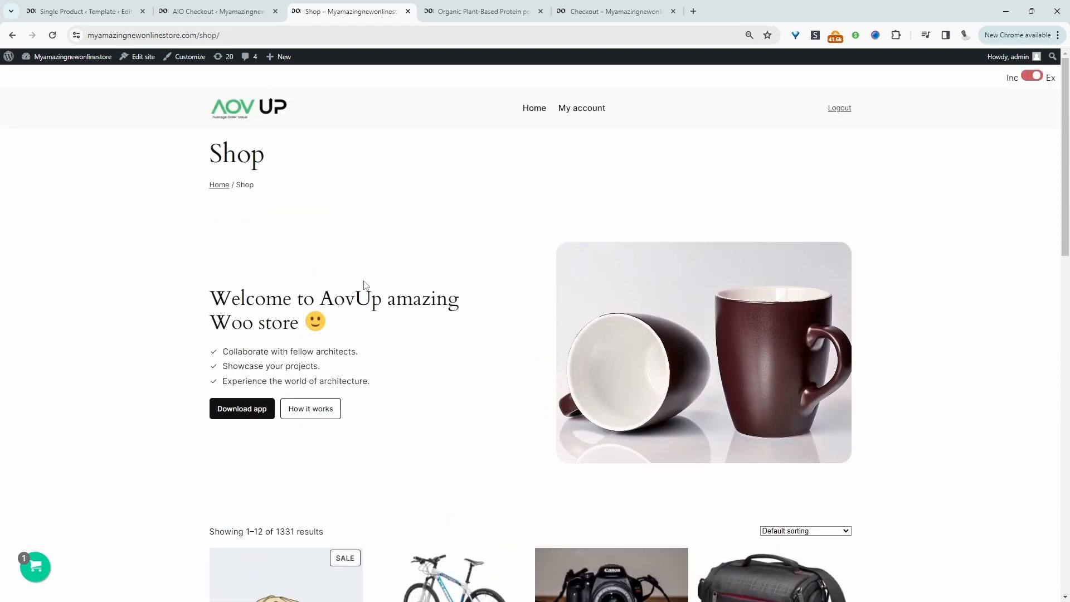
- Examine the Organic Plant-Based Protein powder product page, including its next-day delivery line and related products
{"action": "left_click", "coordinate": [422, 7]}
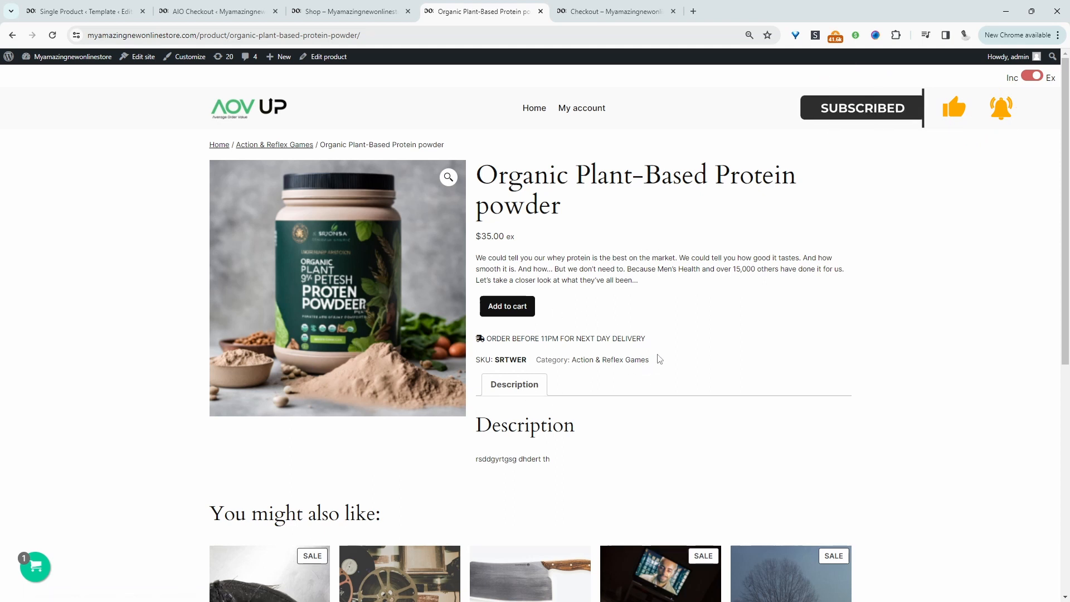
{"action": "left_click_drag", "start_coordinate": [632, 339], "coordinate": [471, 335]}
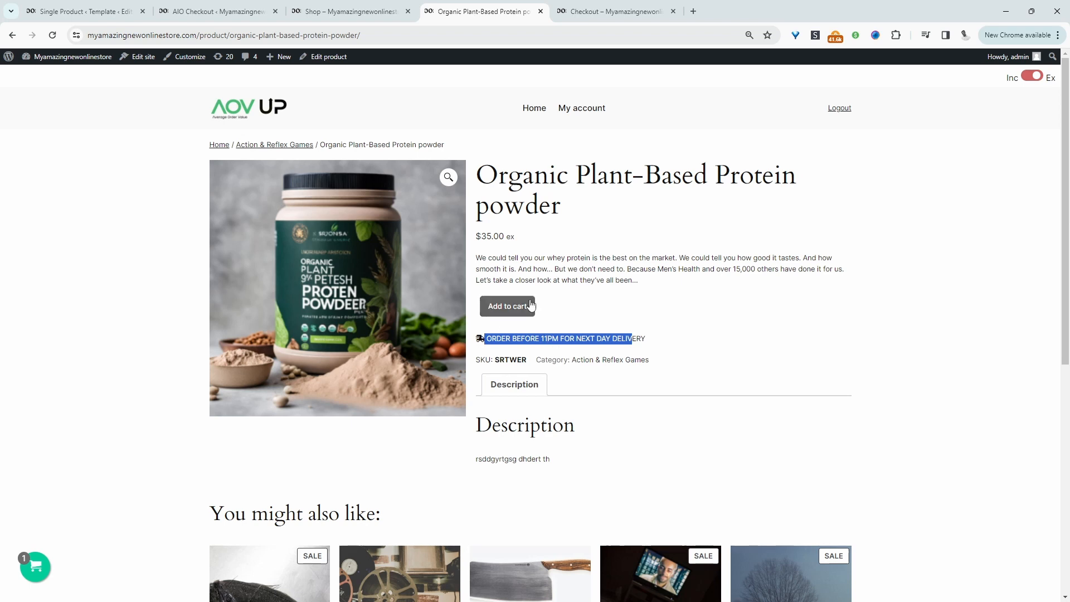
{"action": "scroll", "coordinate": [555, 357], "scroll_direction": "down", "scroll_amount": 4}
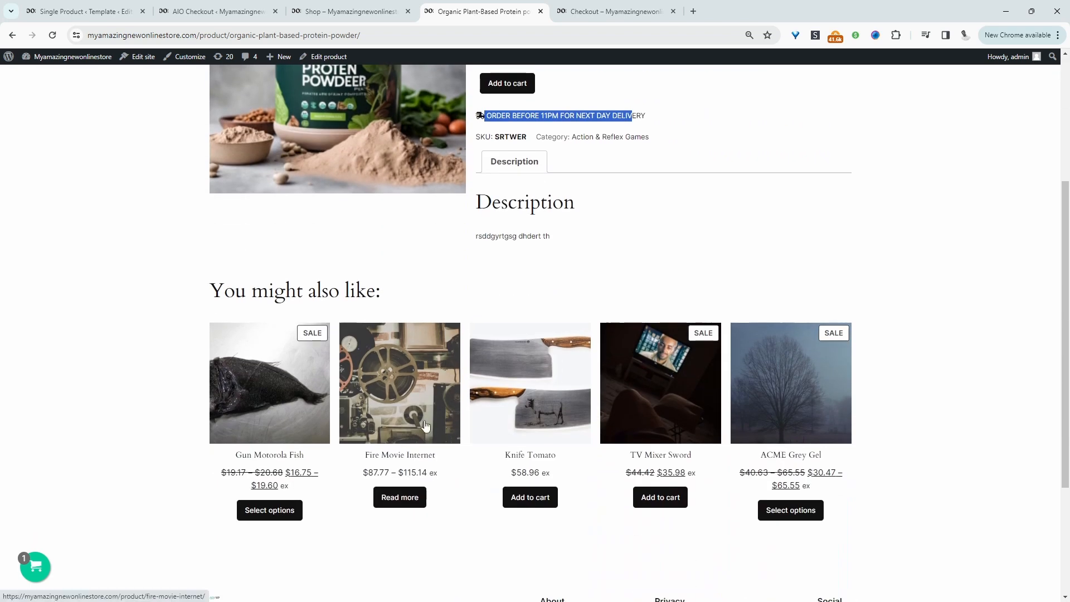
- Review the store's checkout page with its billing form and order summary, and bring up the All In One Checkout page
{"action": "left_click", "coordinate": [613, 11]}
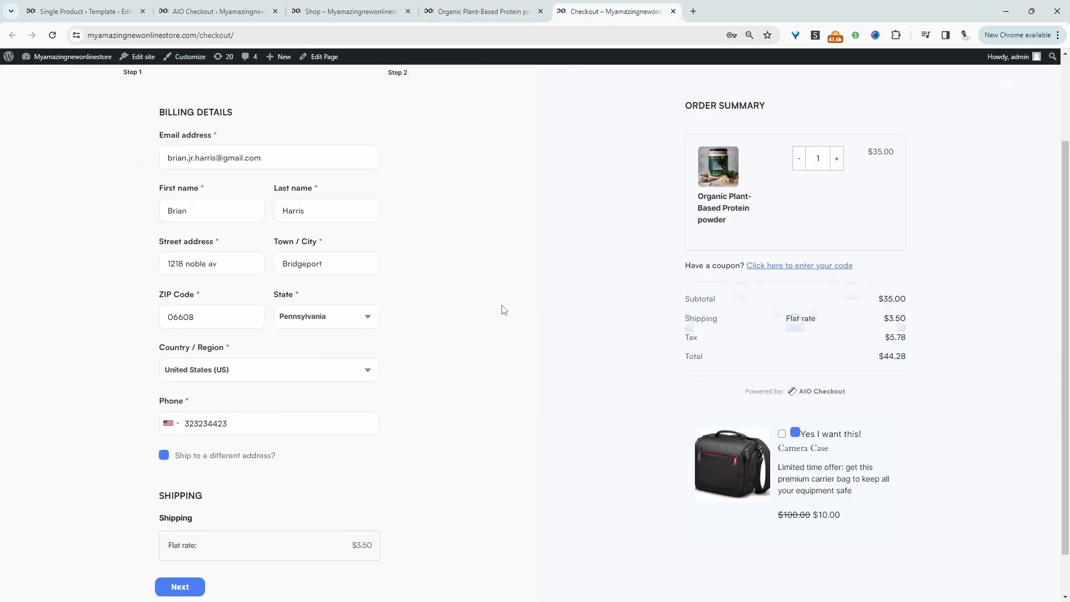
{"action": "scroll", "coordinate": [485, 304], "scroll_direction": "up", "scroll_amount": 2}
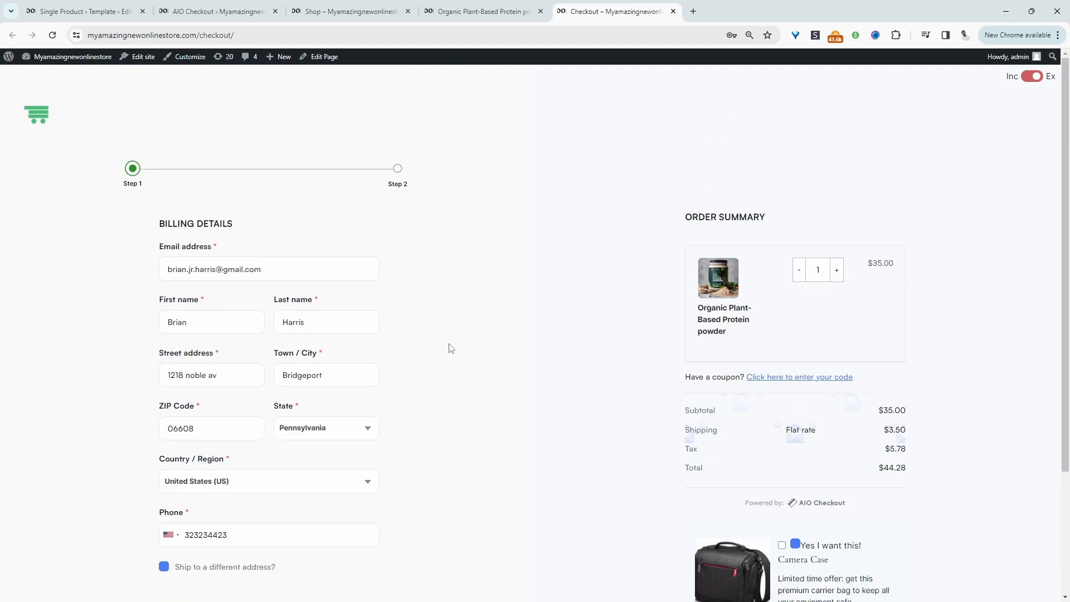
{"action": "scroll", "coordinate": [532, 415], "scroll_direction": "down", "scroll_amount": 2}
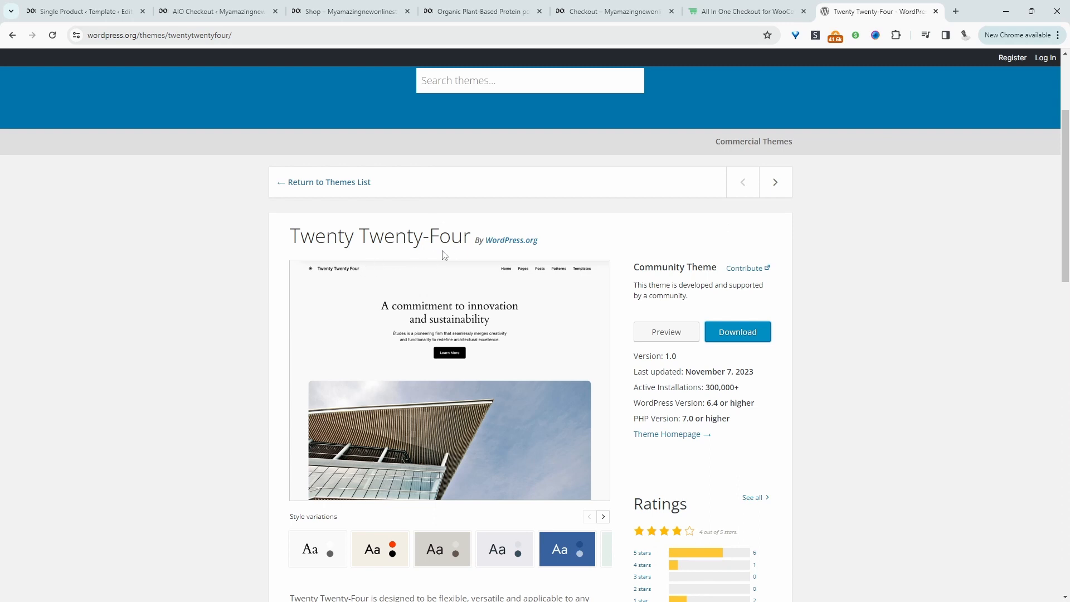
{"action": "left_click", "coordinate": [743, 10]}
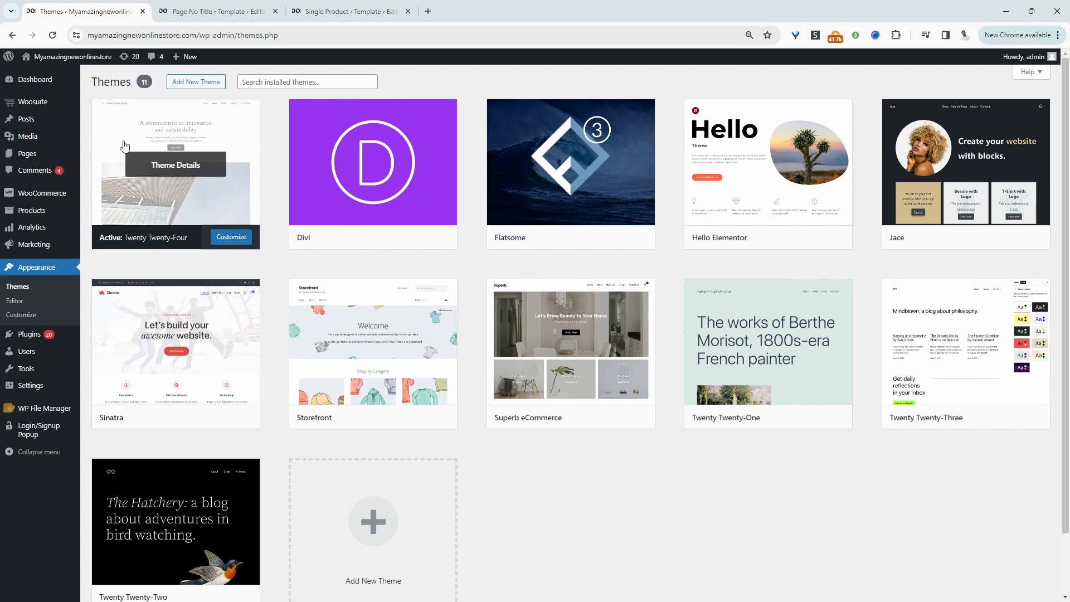
- From the shop page, open the Product Catalog template in the site editor for editing
{"action": "mouse_move", "coordinate": [75, 56]}
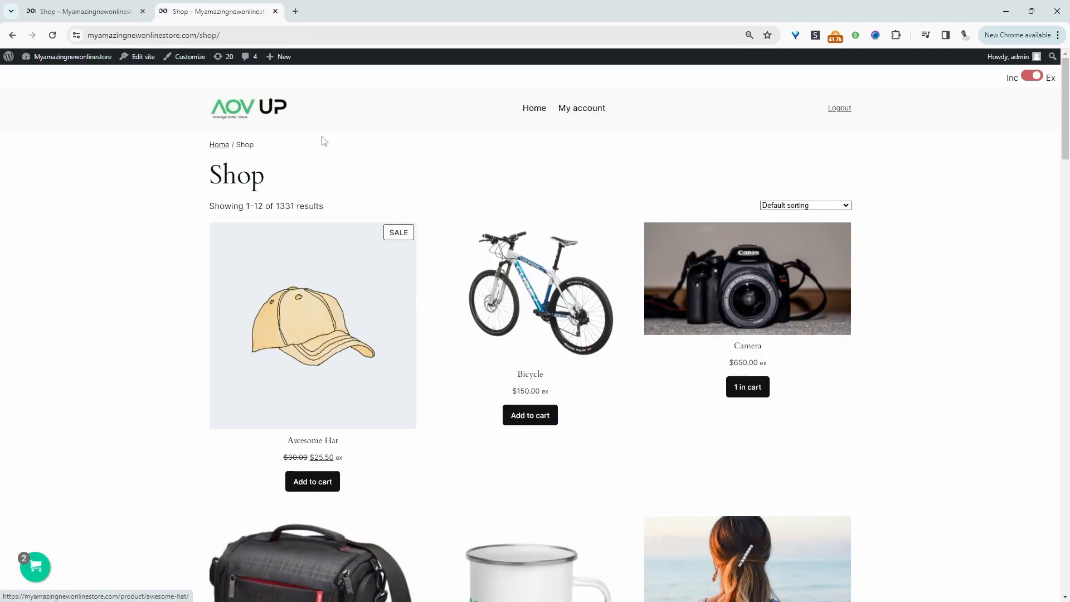
{"action": "left_click", "coordinate": [138, 66]}
{"action": "left_click", "coordinate": [142, 14]}
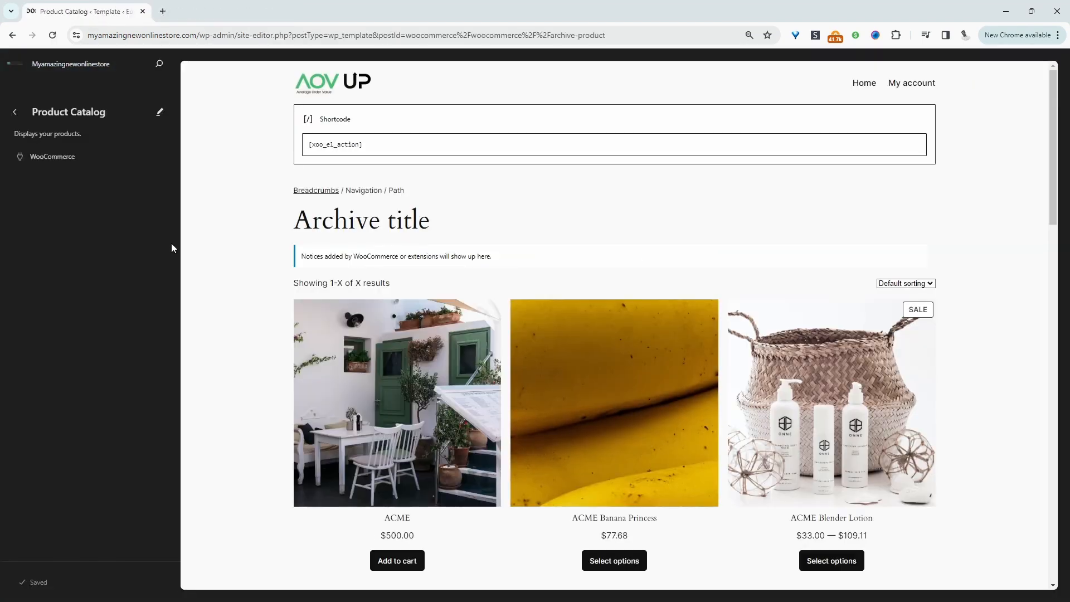
{"action": "left_click", "coordinate": [394, 233]}
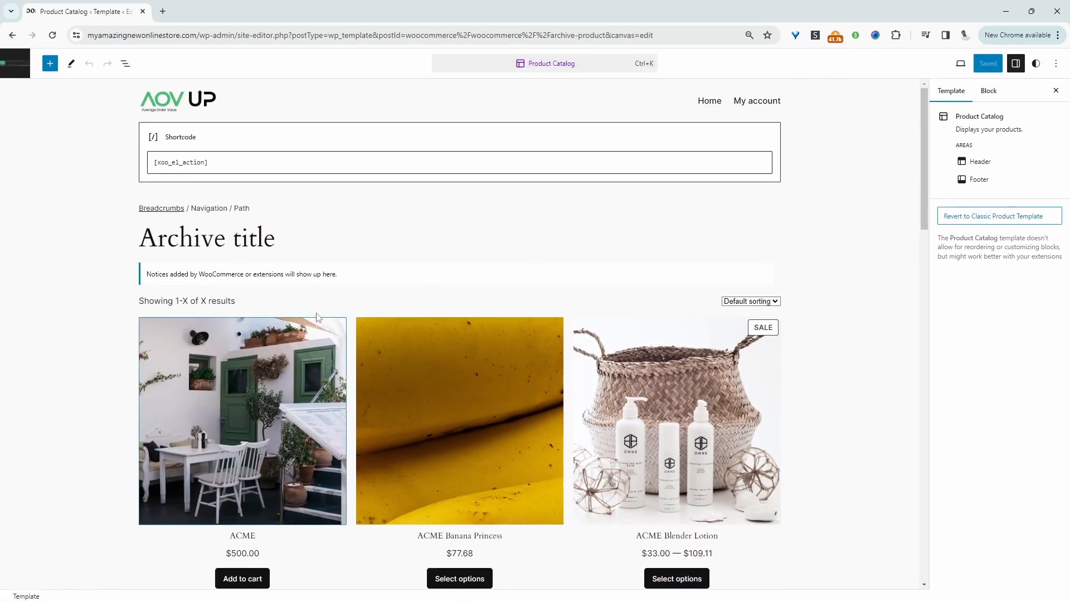
- Move the Archive Title block above the breadcrumbs in the Product Catalog template
{"action": "left_click", "coordinate": [867, 325]}
{"action": "left_click", "coordinate": [867, 326]}
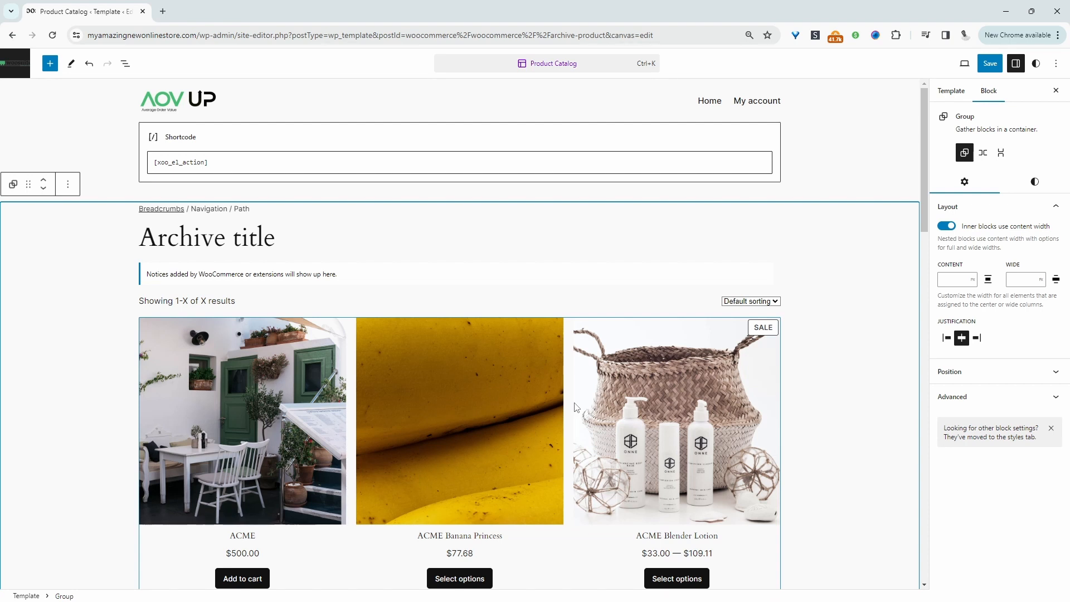
{"action": "left_click", "coordinate": [223, 241]}
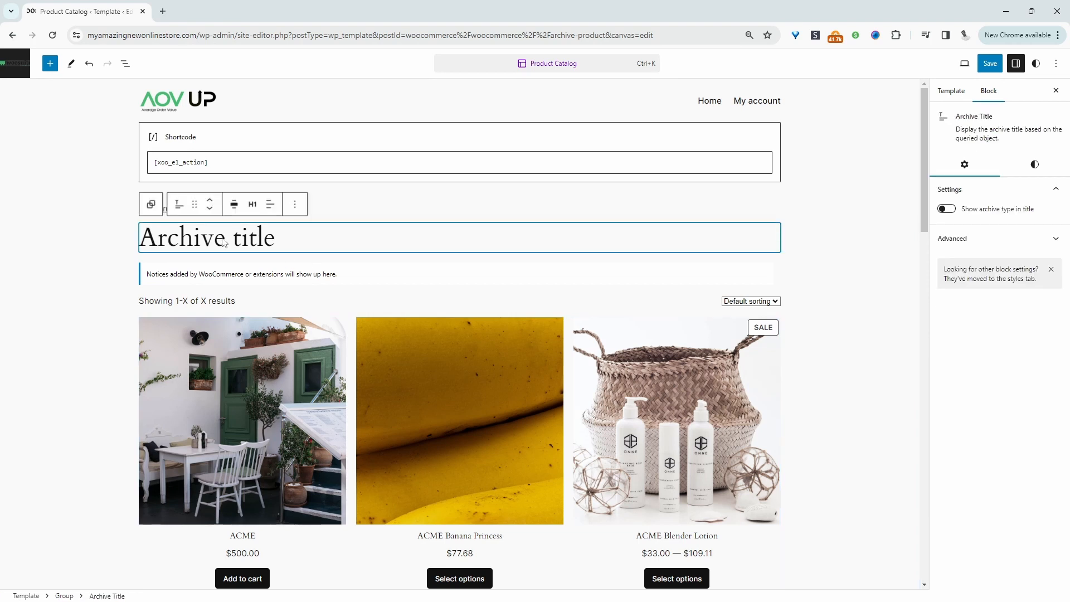
{"action": "left_click", "coordinate": [210, 199]}
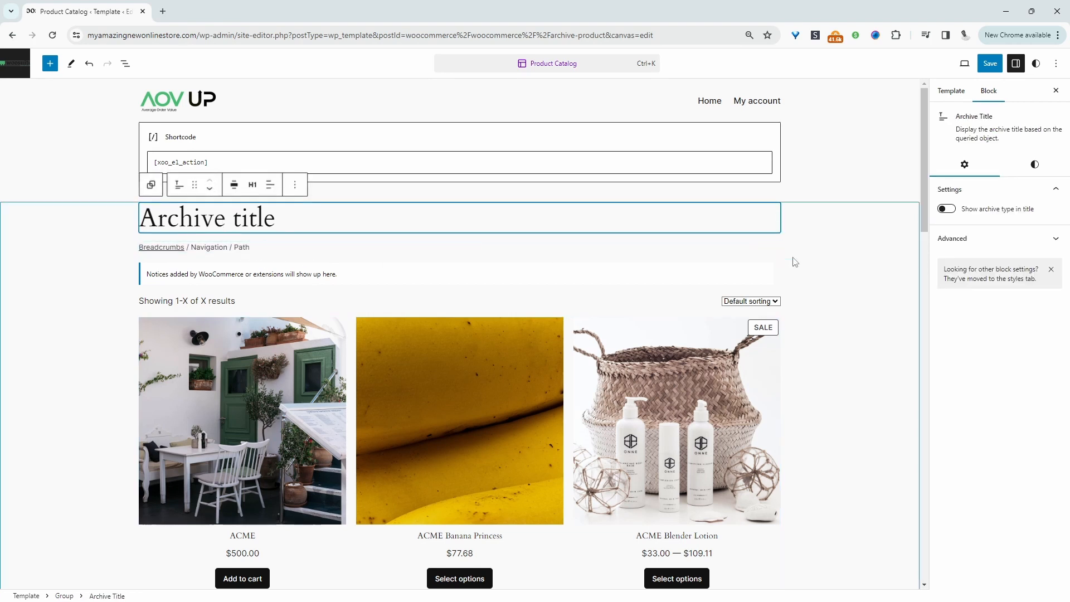
- Add an empty paragraph block directly below the breadcrumbs
{"action": "left_click", "coordinate": [771, 250]}
{"action": "key", "text": "Return"}
{"action": "key", "text": "ctrl+z"}
{"action": "left_click", "coordinate": [748, 250]}
{"action": "key", "text": "Return"}
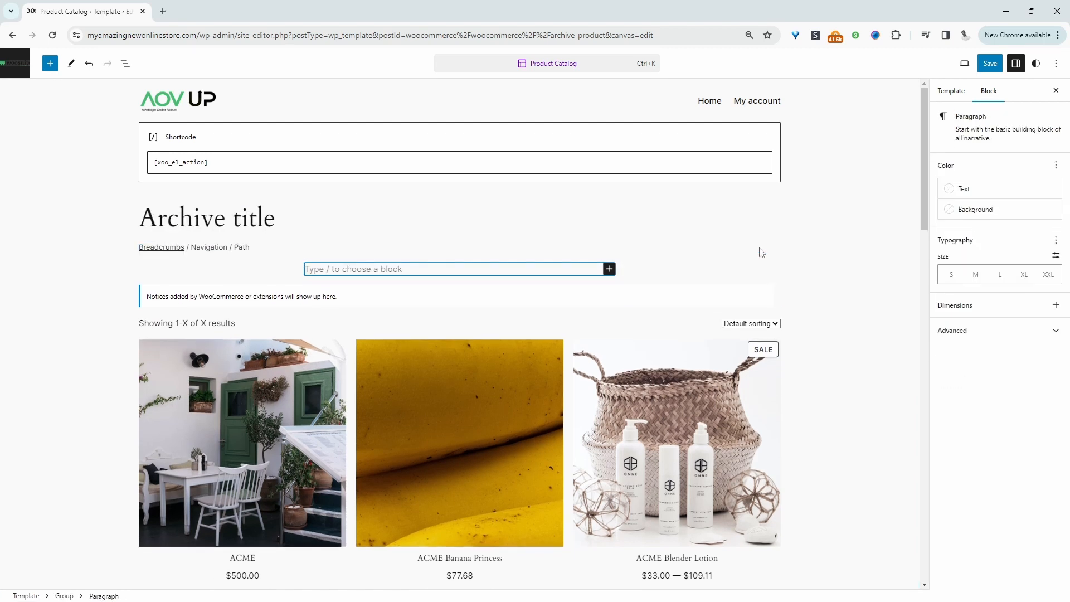
- Insert the "Call to action with image on right" banner pattern at the empty block below the breadcrumbs
{"action": "left_click", "coordinate": [609, 270]}
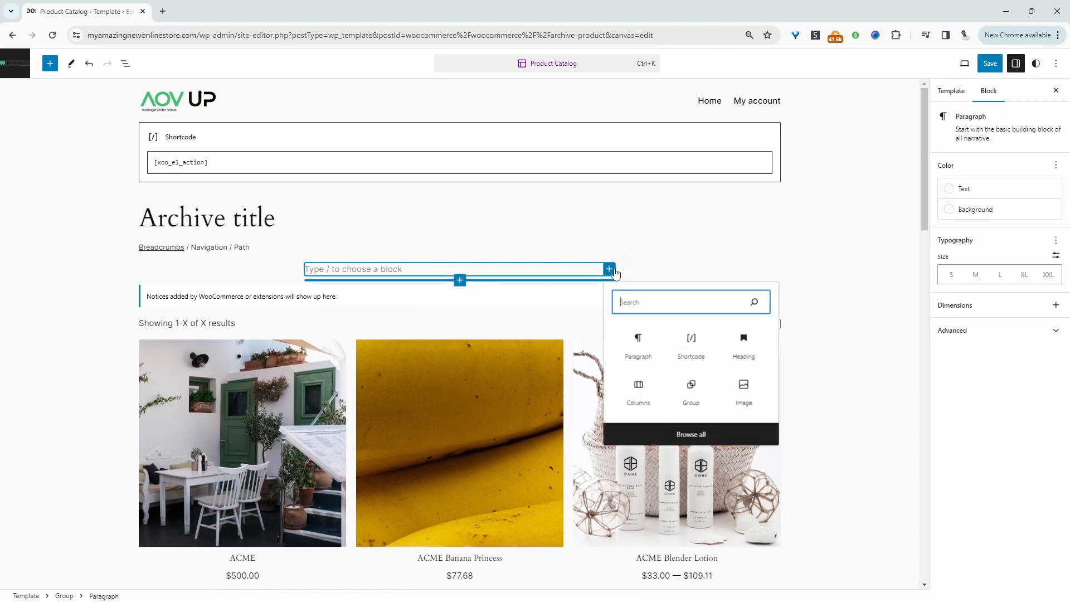
{"action": "left_click", "coordinate": [700, 435]}
{"action": "left_click", "coordinate": [105, 127]}
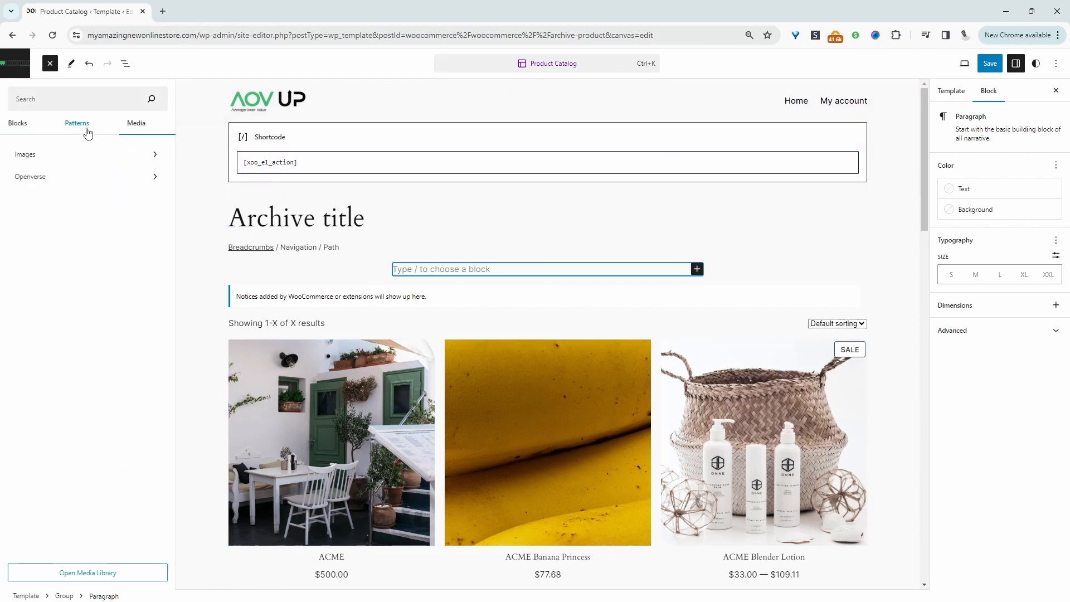
{"action": "left_click", "coordinate": [82, 162]}
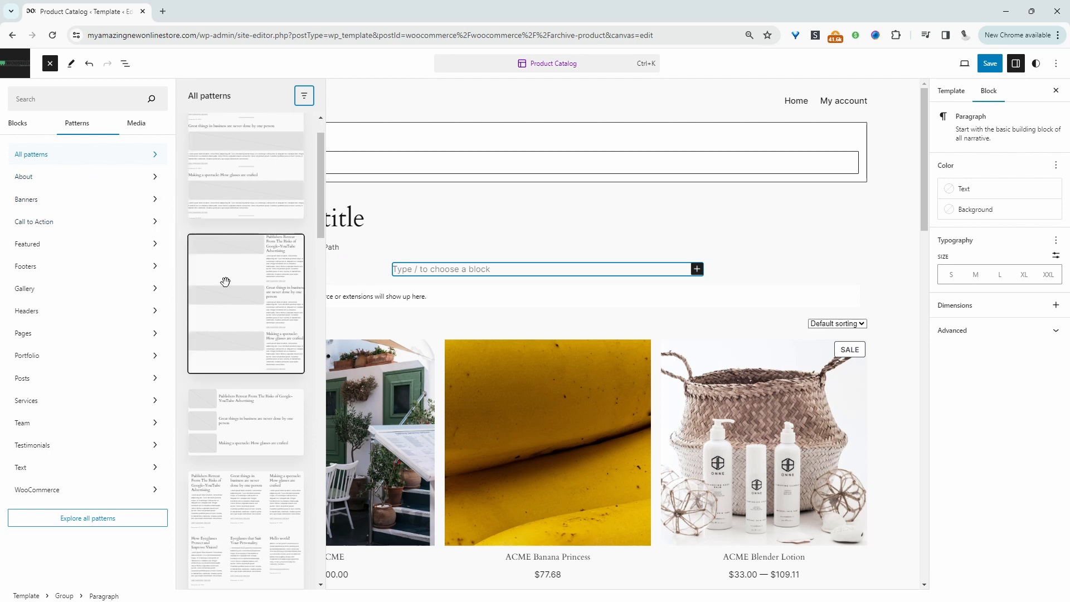
{"action": "scroll", "coordinate": [222, 279], "scroll_direction": "down", "scroll_amount": 10}
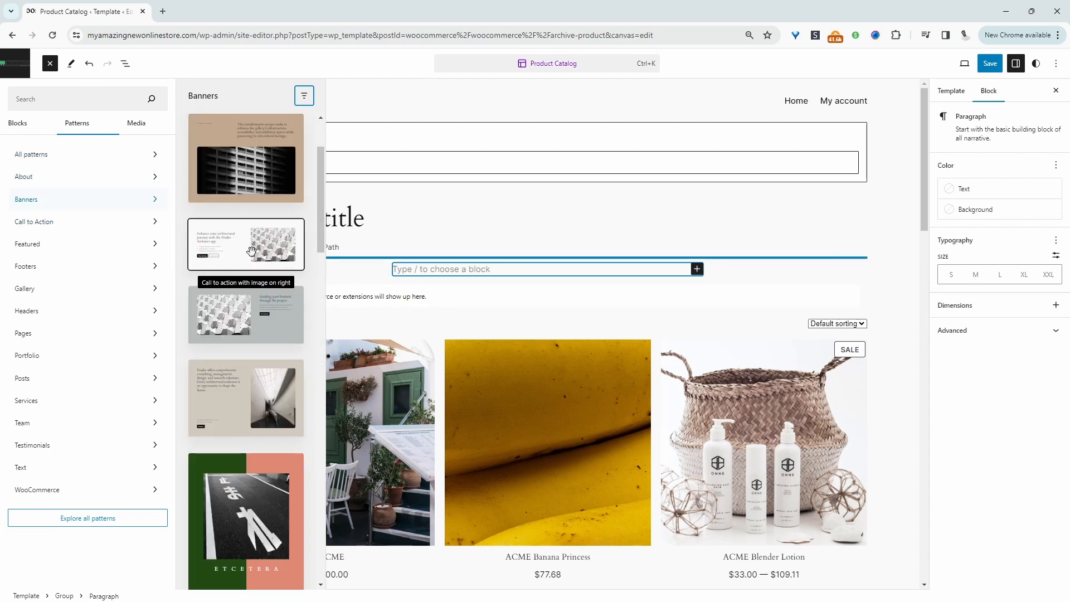
{"action": "left_click", "coordinate": [258, 253]}
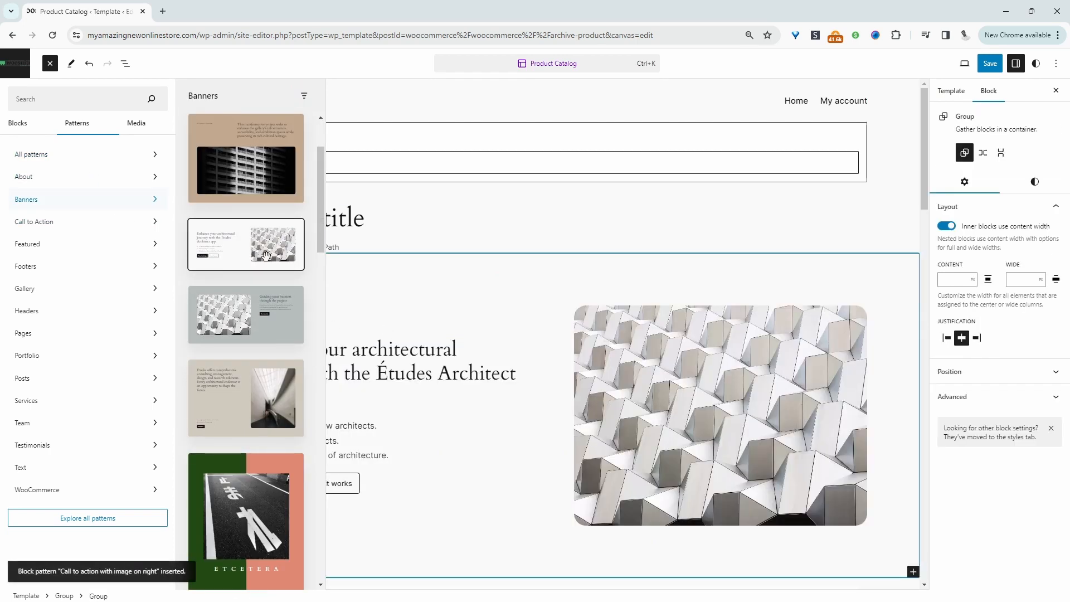
- Replace the banner's geometric artwork image with the photo of two brown mugs
{"action": "left_click", "coordinate": [640, 409]}
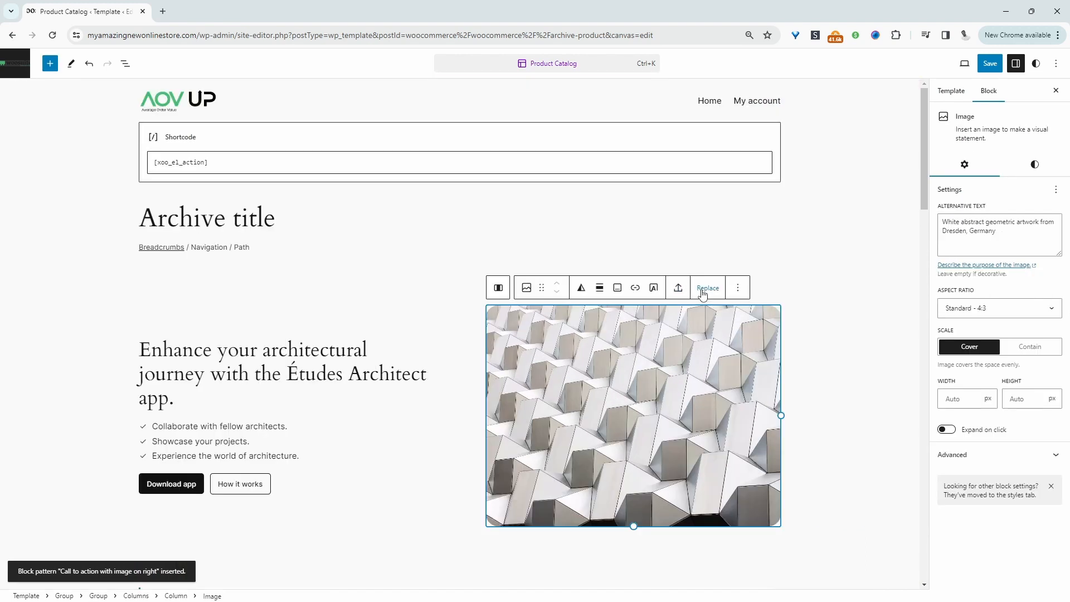
{"action": "left_click", "coordinate": [706, 288]}
{"action": "left_click", "coordinate": [732, 319]}
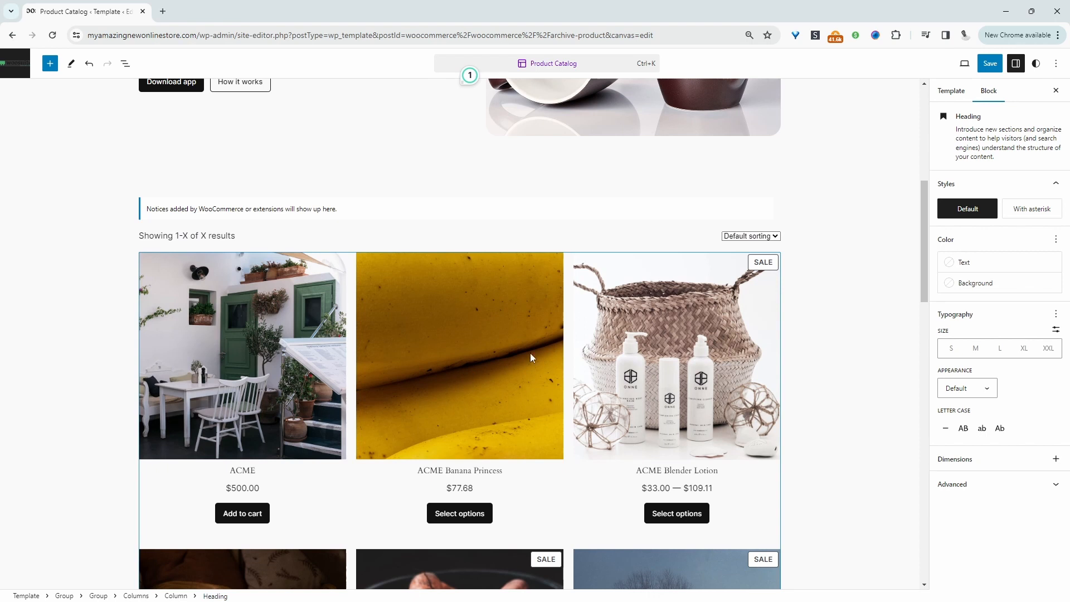
- Set the product template's grid layout to 4 columns
{"action": "left_click", "coordinate": [379, 357]}
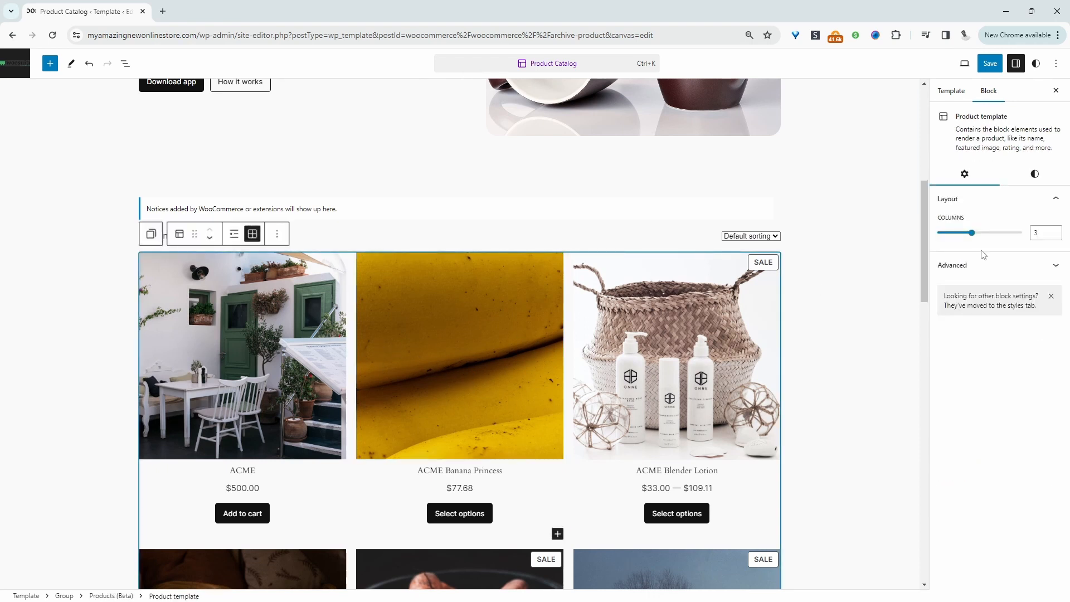
{"action": "left_click", "coordinate": [973, 236]}
{"action": "left_click_drag", "start_coordinate": [973, 233], "coordinate": [988, 233]}
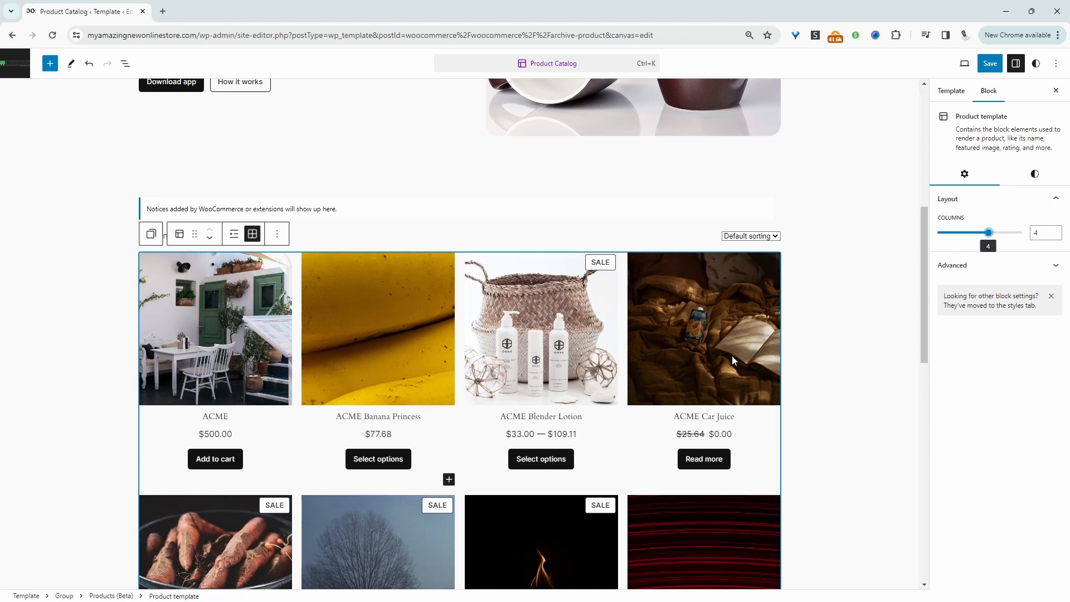
- Review the rest of the catalog template and browse the text, media, design and widget blocks available to add
{"action": "scroll", "coordinate": [733, 358], "scroll_direction": "down", "scroll_amount": 12}
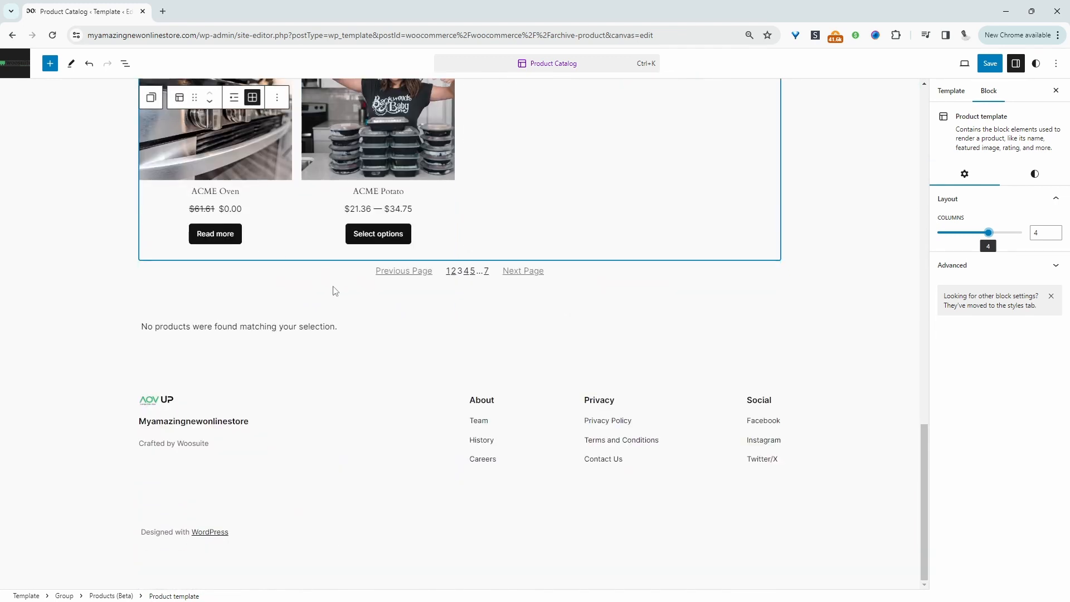
{"action": "scroll", "coordinate": [331, 282], "scroll_direction": "up", "scroll_amount": 1}
{"action": "left_click", "coordinate": [50, 63]}
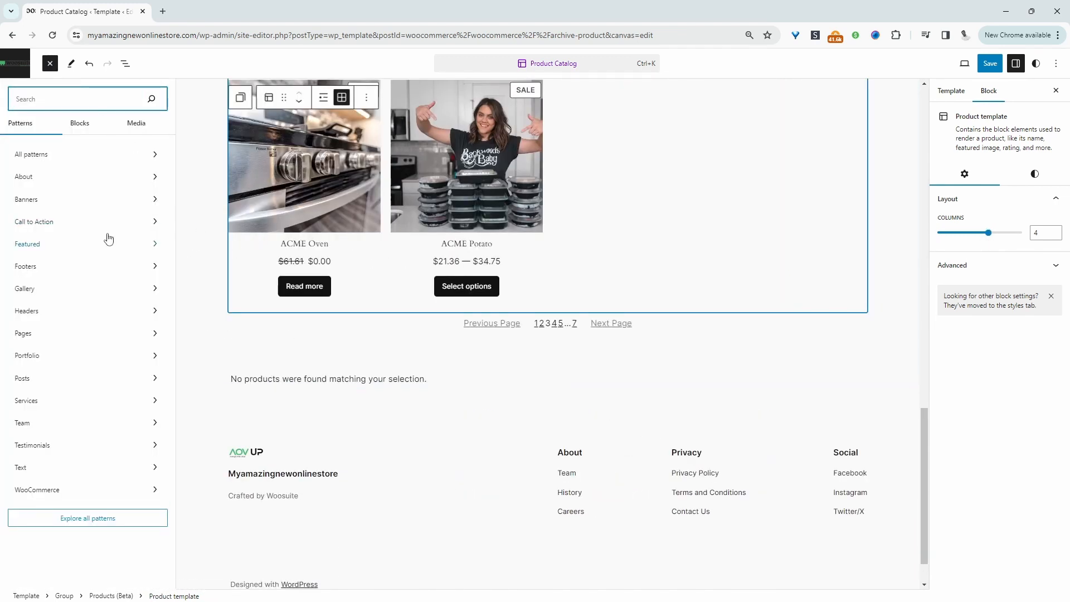
{"action": "left_click", "coordinate": [79, 122]}
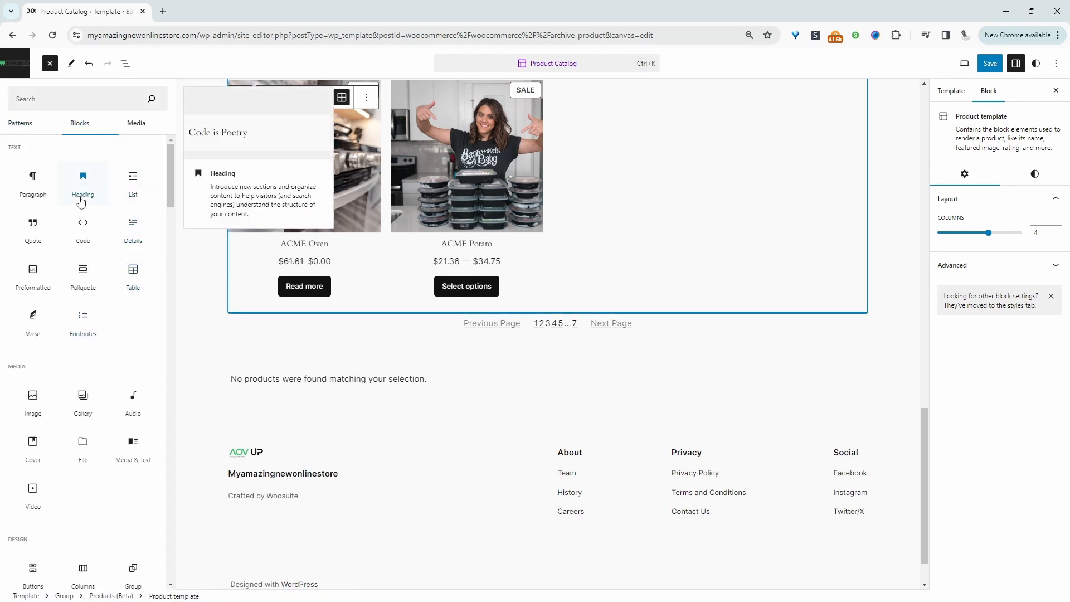
{"action": "scroll", "coordinate": [84, 217], "scroll_direction": "down", "scroll_amount": 2}
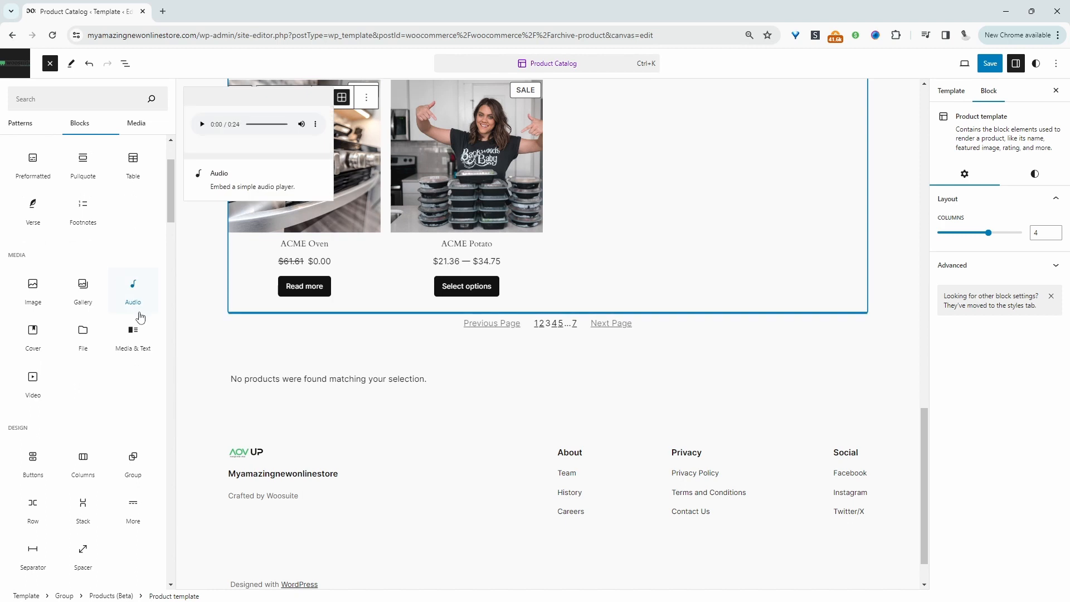
{"action": "scroll", "coordinate": [140, 316], "scroll_direction": "down", "scroll_amount": 2}
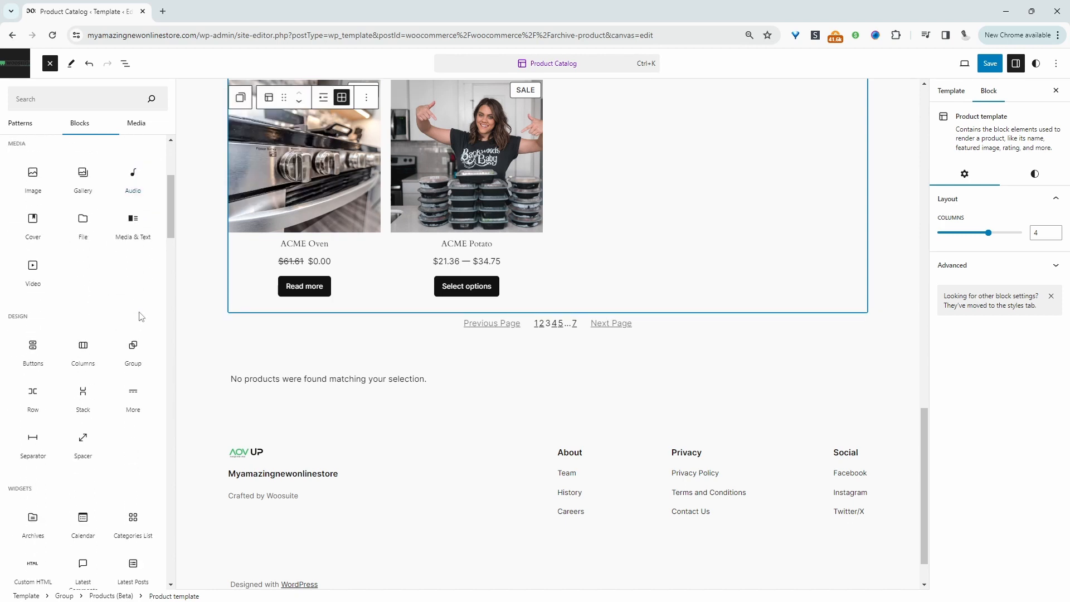
{"action": "scroll", "coordinate": [141, 317], "scroll_direction": "down", "scroll_amount": 5}
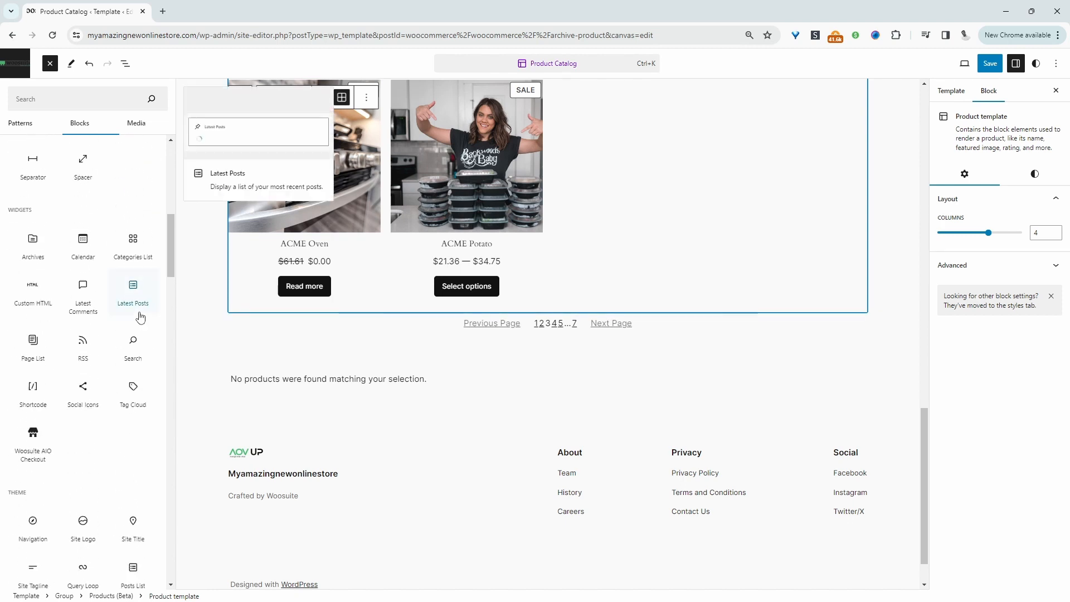
- Save the Product Catalog template changes and open the live Shop page in a new tab
{"action": "left_click", "coordinate": [992, 65]}
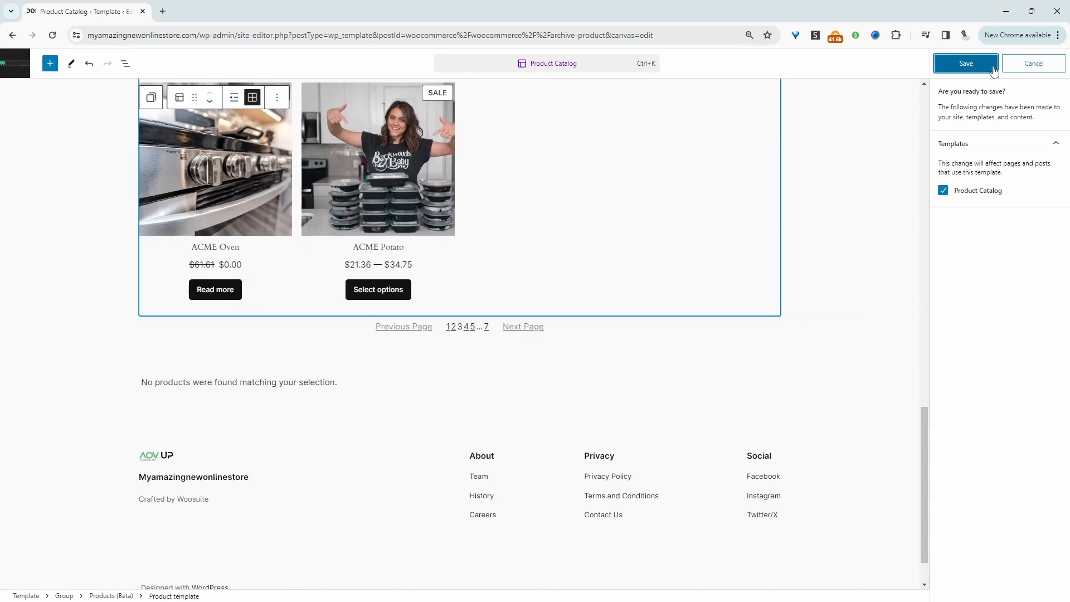
{"action": "left_click", "coordinate": [964, 64]}
{"action": "left_click", "coordinate": [161, 12]}
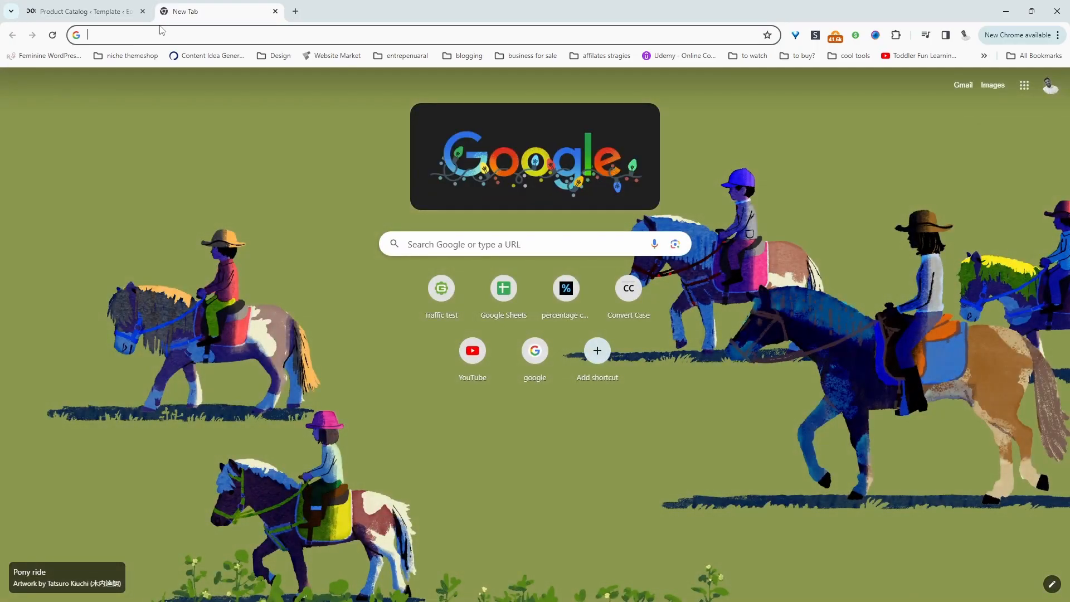
{"action": "type", "text": "wp"}
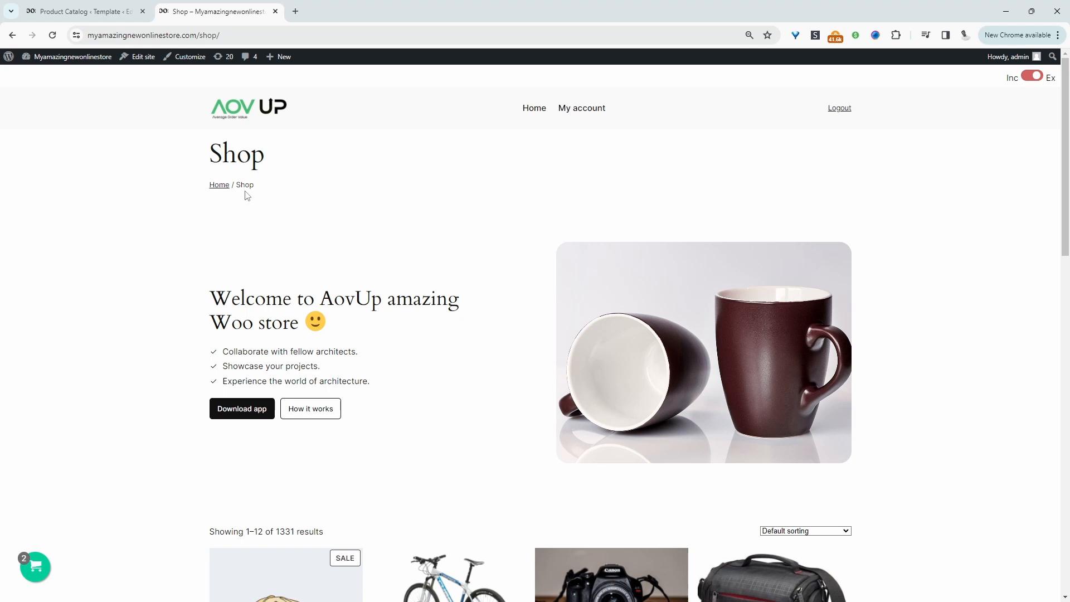
- Review the mug banner and the product grid on the live Shop page
{"action": "scroll", "coordinate": [422, 231], "scroll_direction": "down", "scroll_amount": 2}
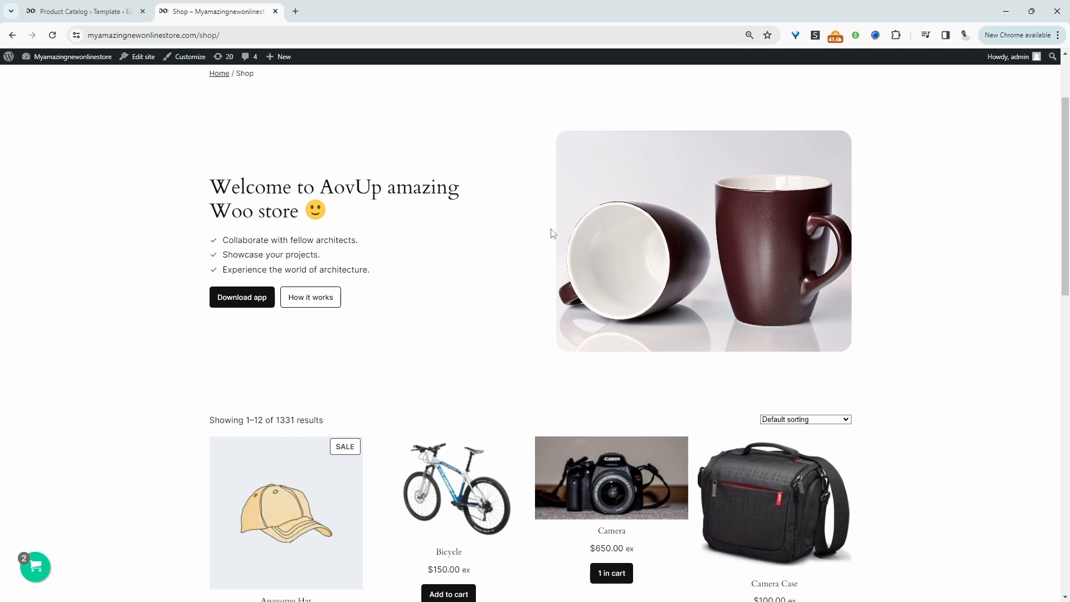
{"action": "scroll", "coordinate": [594, 341], "scroll_direction": "down", "scroll_amount": 4}
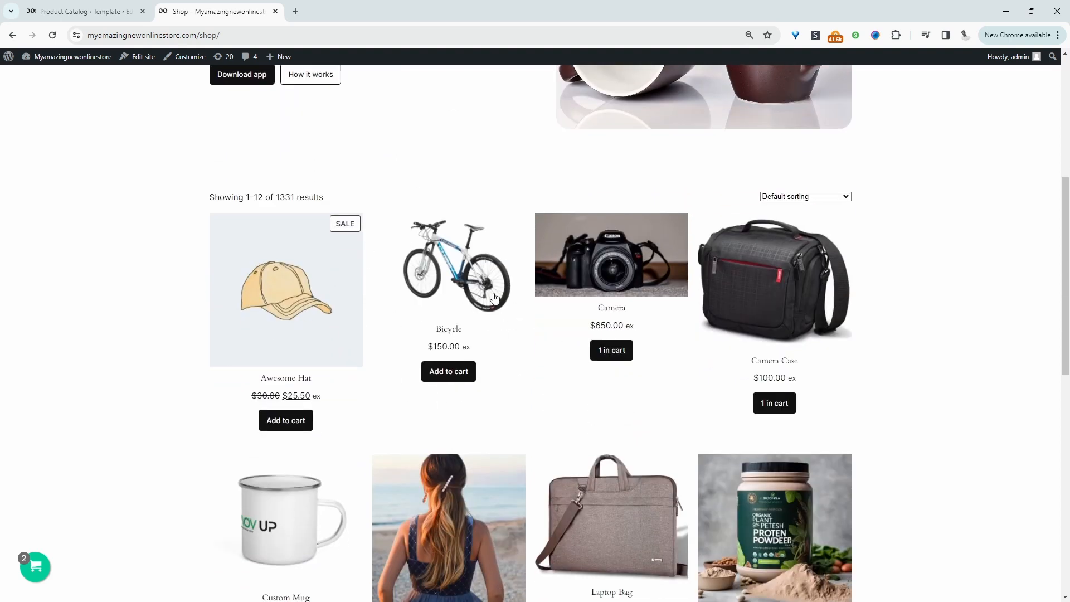
{"action": "scroll", "coordinate": [849, 495], "scroll_direction": "down", "scroll_amount": 6}
{"action": "scroll", "coordinate": [546, 370], "scroll_direction": "up", "scroll_amount": 12}
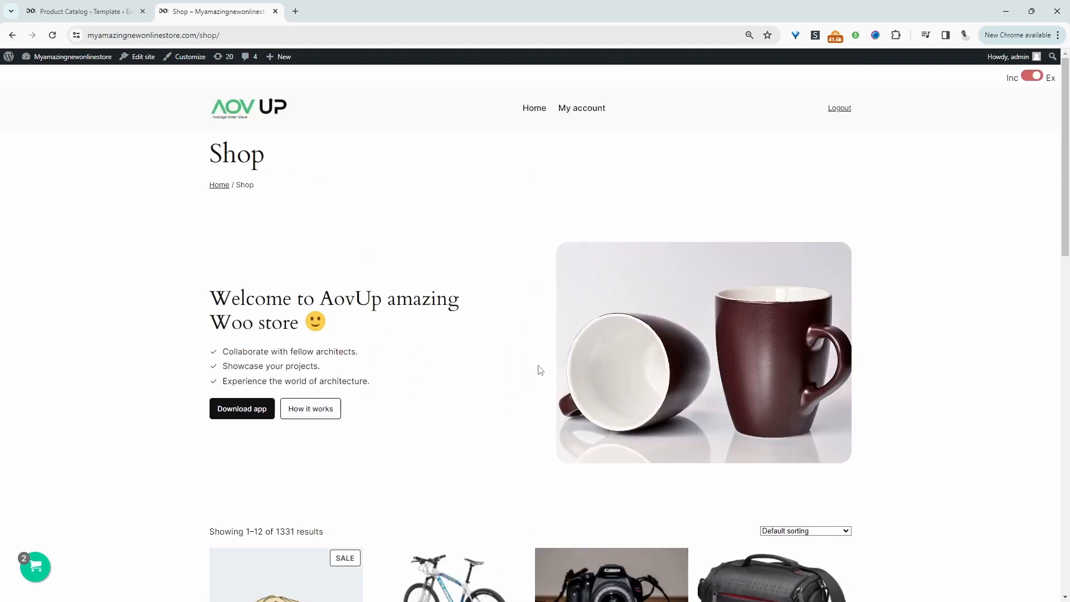
{"action": "scroll", "coordinate": [539, 370], "scroll_direction": "down", "scroll_amount": 1}
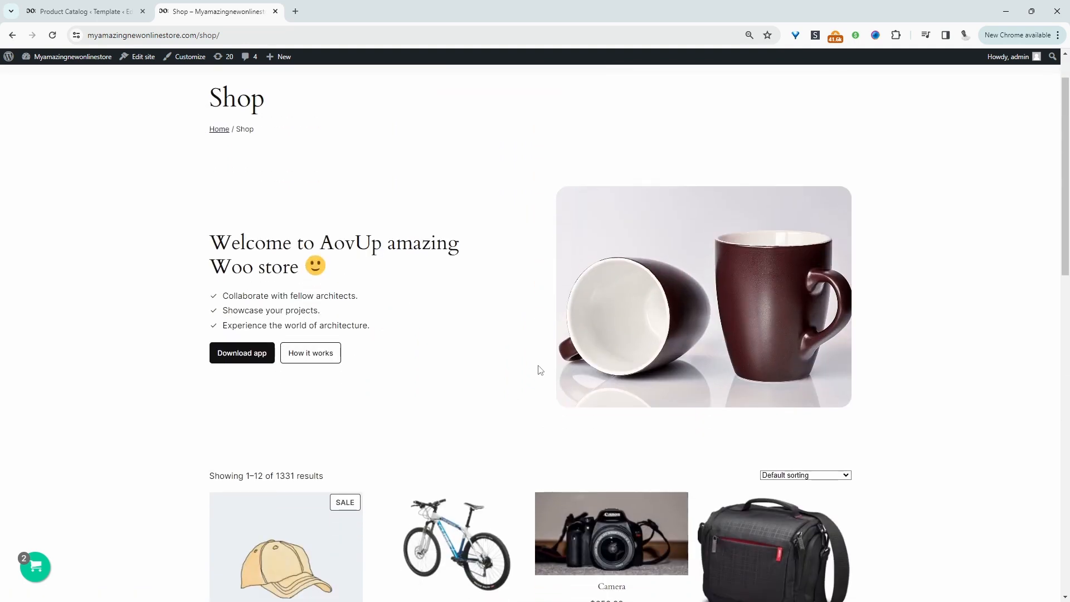
{"action": "scroll", "coordinate": [539, 370], "scroll_direction": "down", "scroll_amount": 4}
- Open the Awesome Hat product page and examine its image, product information and related products layout
{"action": "left_click", "coordinate": [312, 343]}
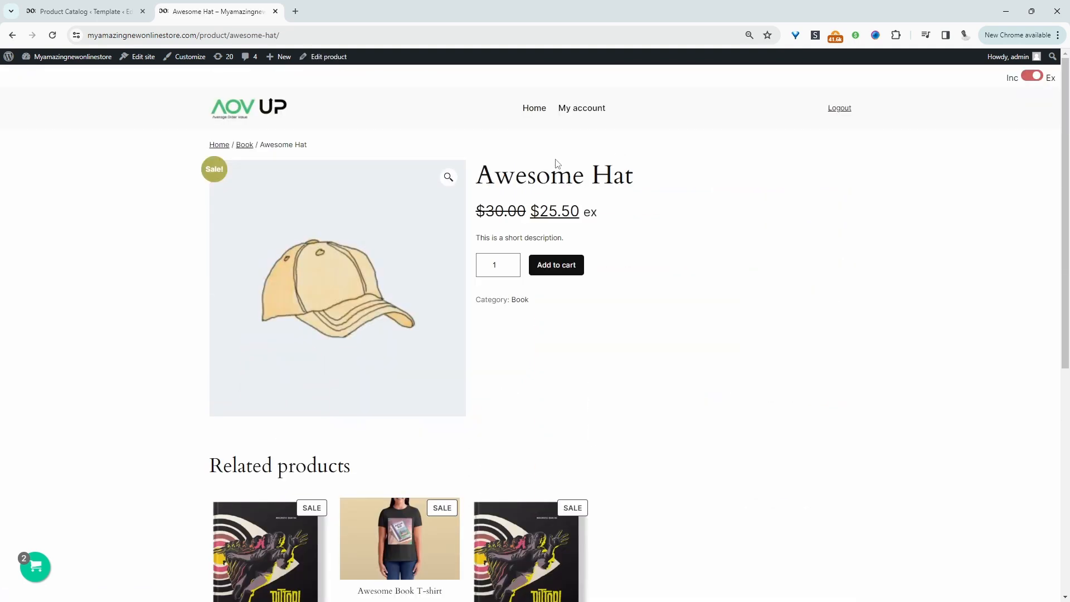
{"action": "scroll", "coordinate": [587, 459], "scroll_direction": "down", "scroll_amount": 8}
{"action": "scroll", "coordinate": [611, 411], "scroll_direction": "up", "scroll_amount": 5}
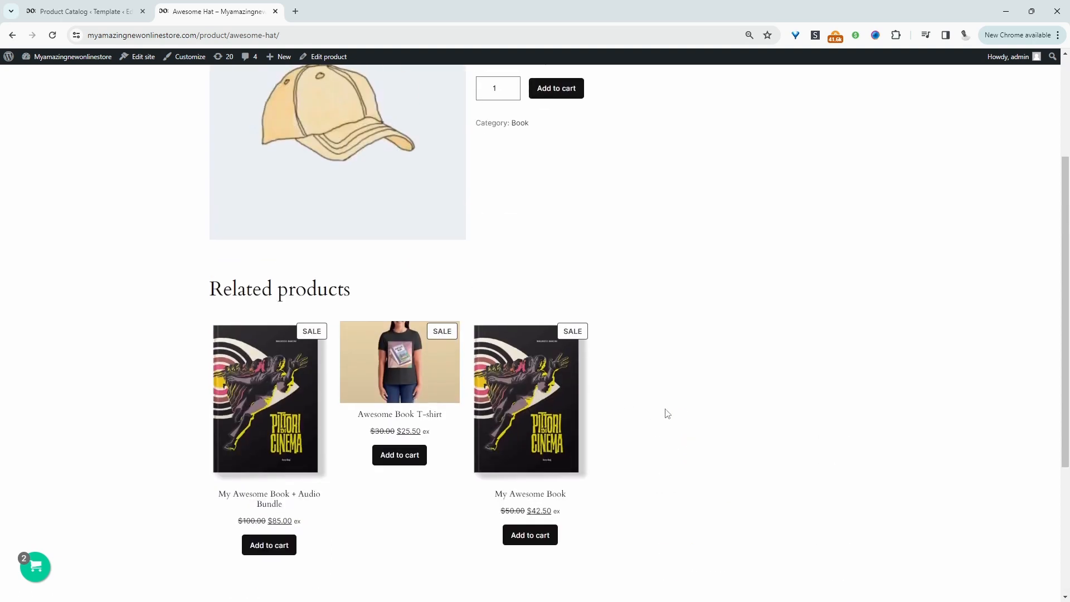
{"action": "scroll", "coordinate": [667, 413], "scroll_direction": "up", "scroll_amount": 3}
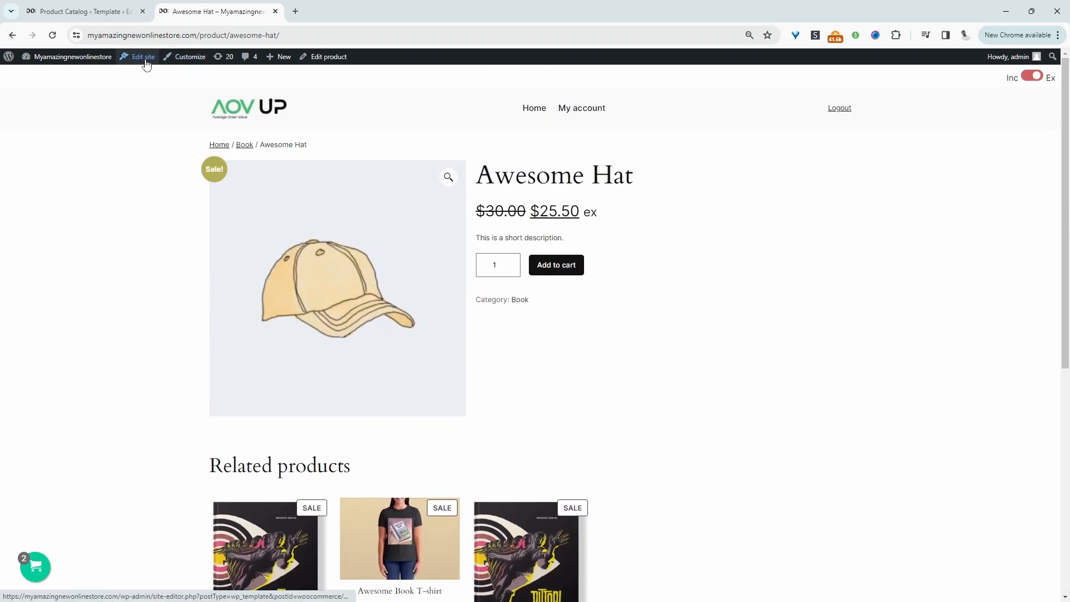
- Return to the site editor, leave the Product Catalog template and open the Single Product template for editing
{"action": "left_click", "coordinate": [109, 17]}
{"action": "scroll", "coordinate": [287, 225], "scroll_direction": "up", "scroll_amount": 15}
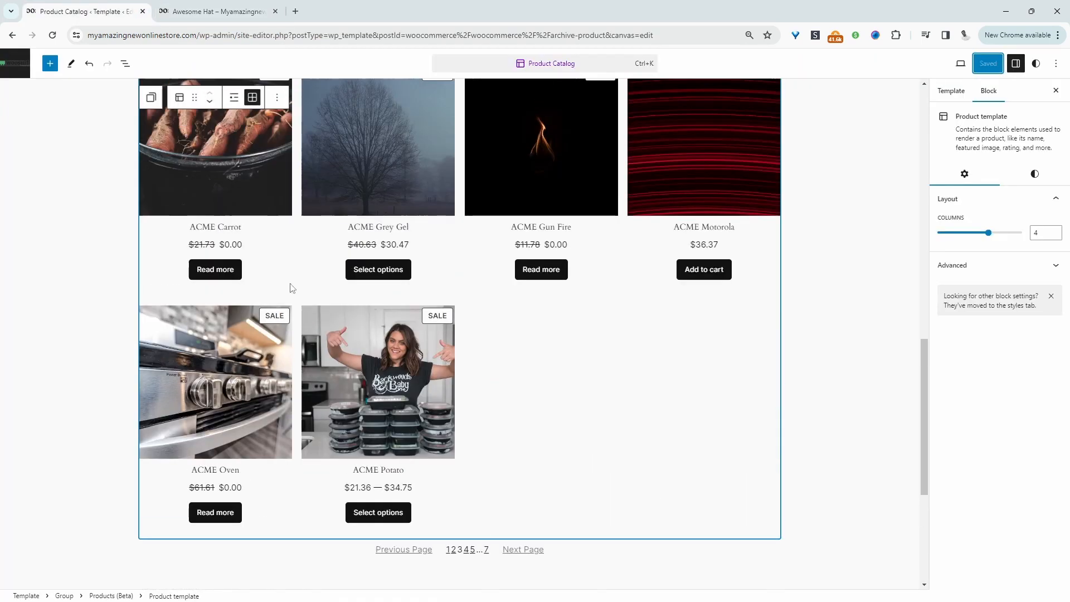
{"action": "left_click", "coordinate": [14, 71]}
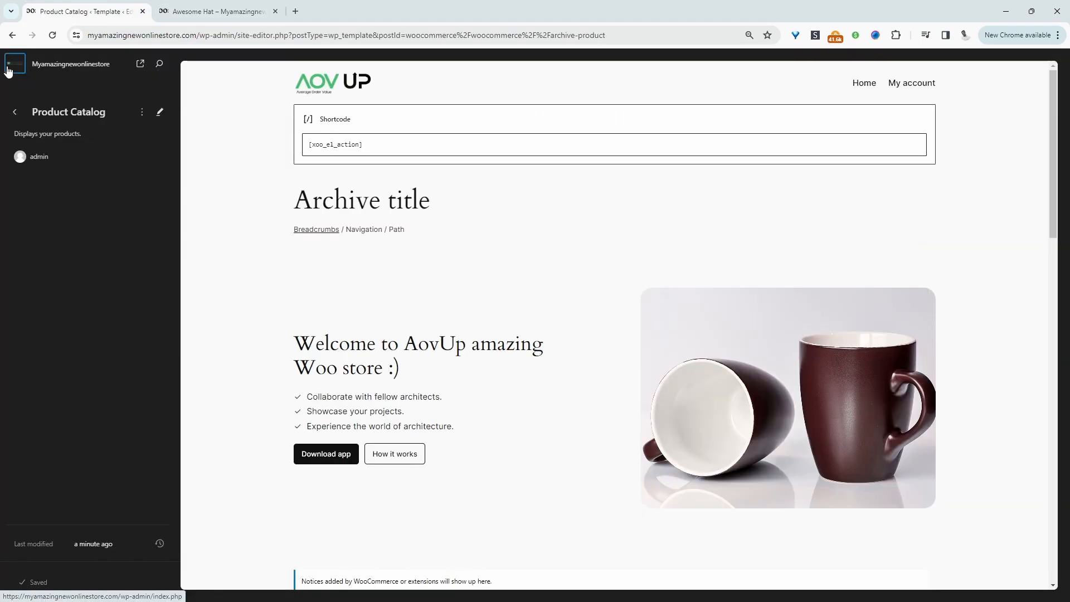
{"action": "left_click", "coordinate": [15, 111]}
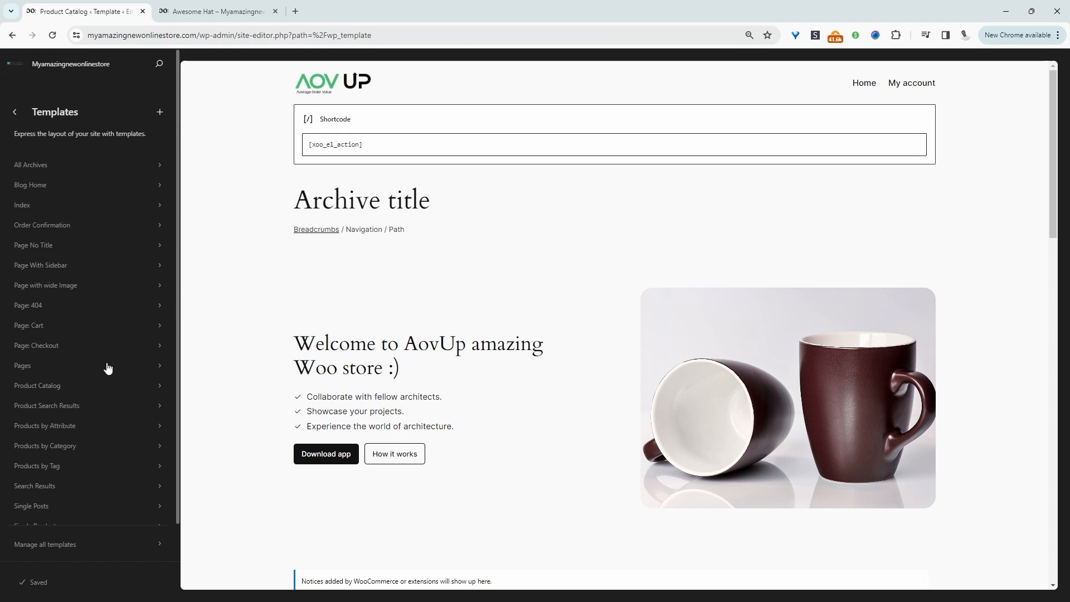
{"action": "scroll", "coordinate": [87, 488], "scroll_direction": "down", "scroll_amount": 1}
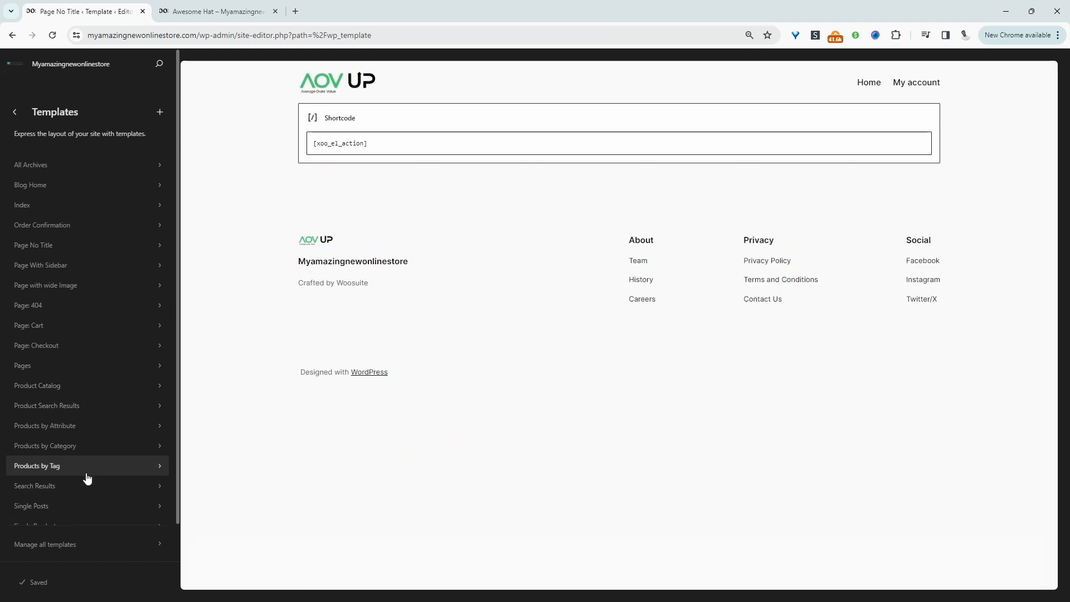
{"action": "left_click", "coordinate": [73, 494]}
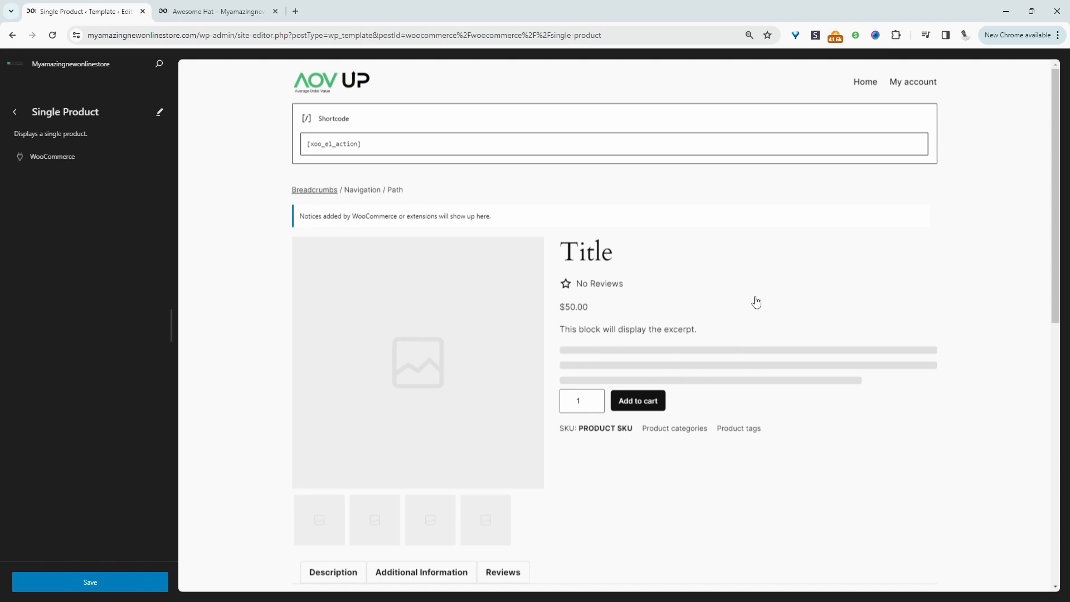
{"action": "left_click", "coordinate": [756, 301]}
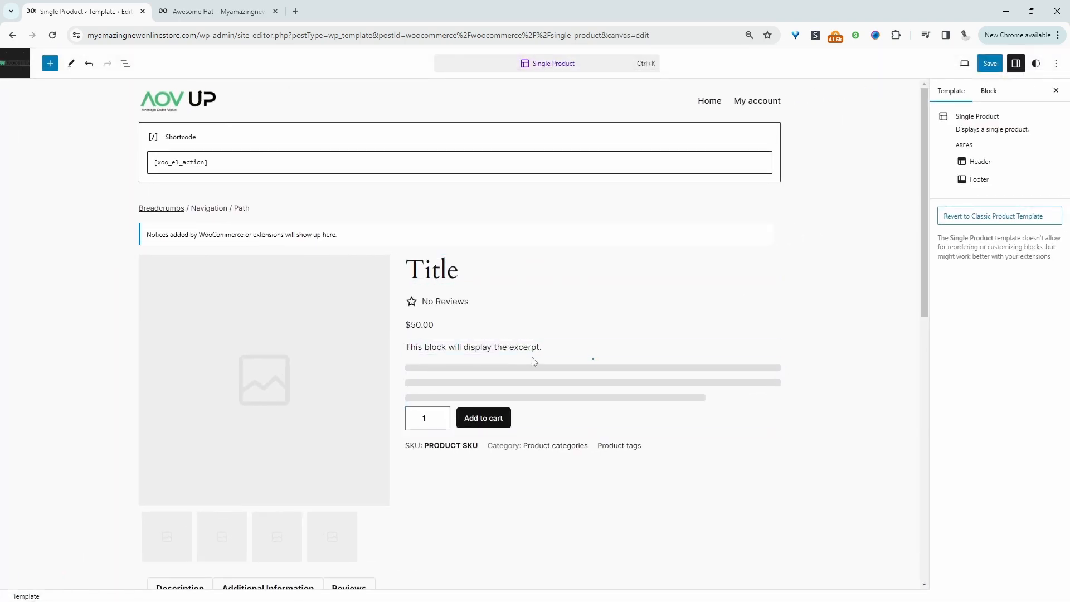
- Delete the Product Rating block below the product title
{"action": "left_click", "coordinate": [471, 279]}
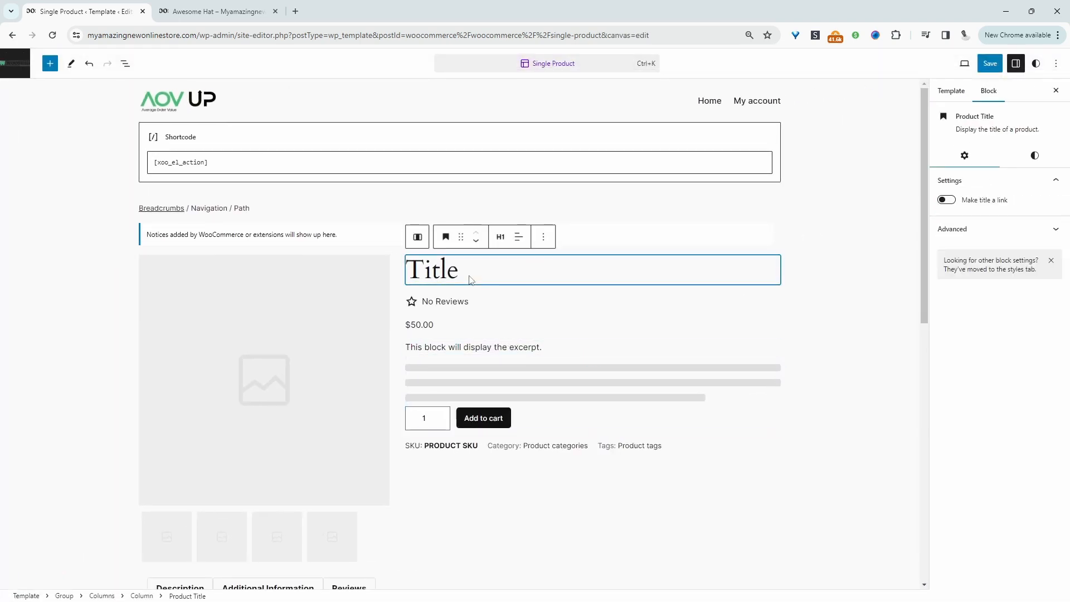
{"action": "left_click", "coordinate": [460, 307]}
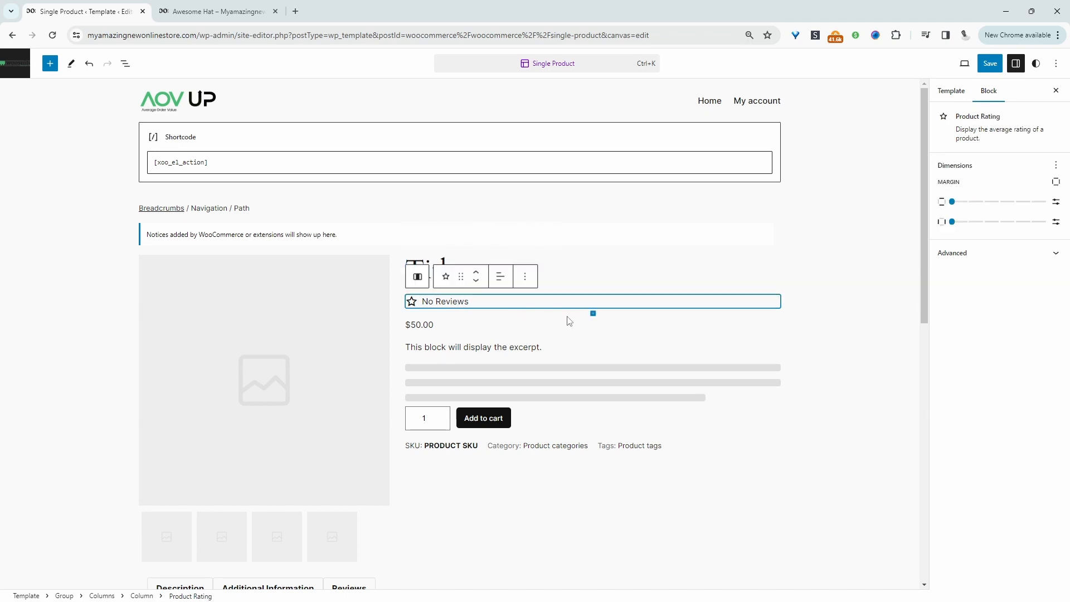
{"action": "left_click", "coordinate": [532, 286]}
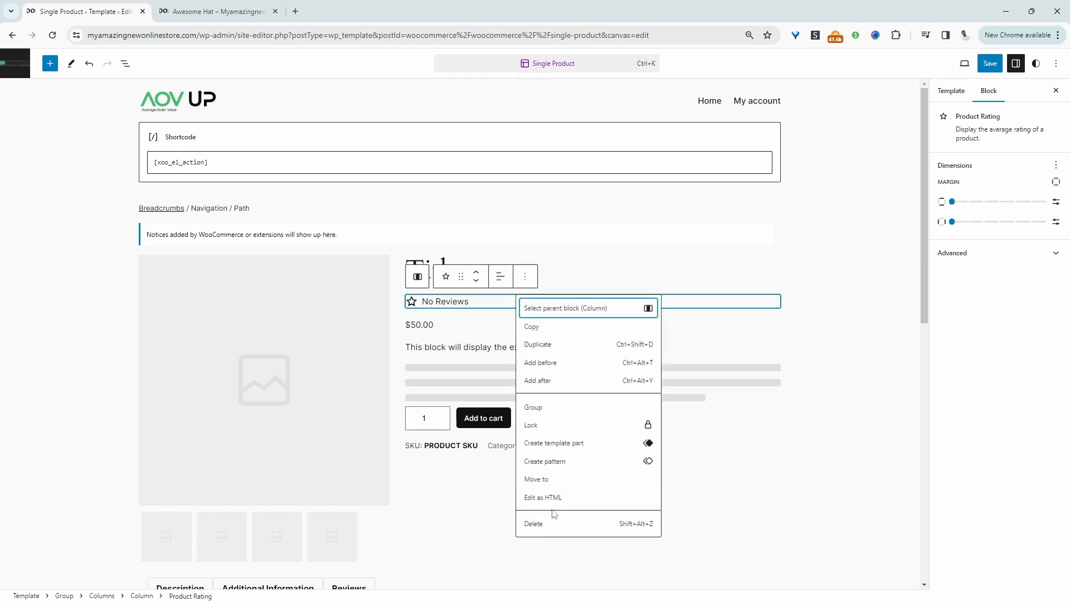
{"action": "left_click", "coordinate": [551, 507]}
- Move the column containing the Product Image Gallery after the column with the product title, price and add-to-cart options
{"action": "left_click", "coordinate": [457, 343]}
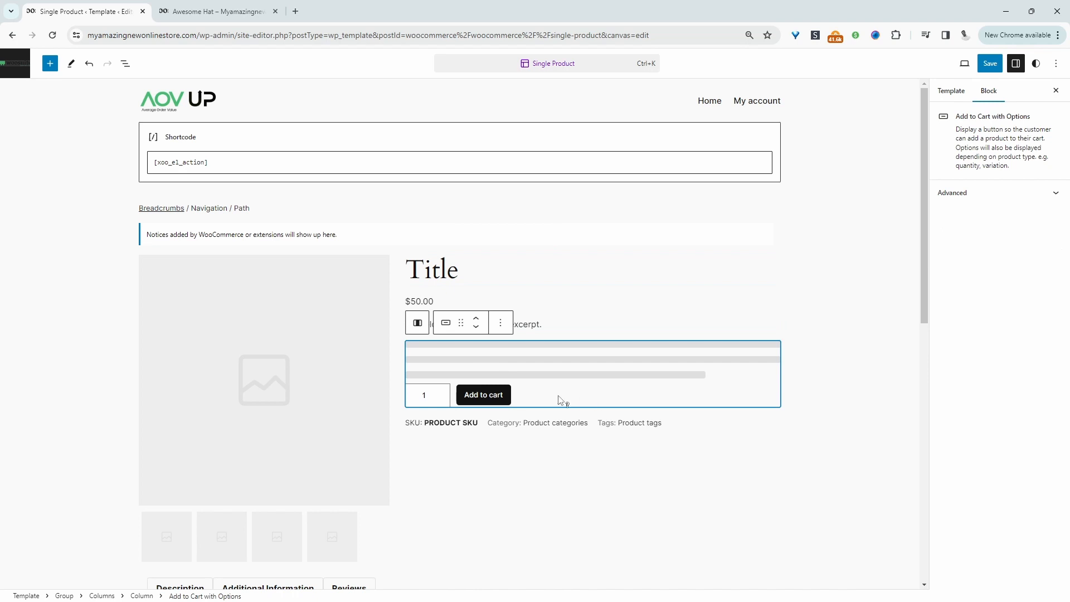
{"action": "left_click", "coordinate": [458, 426]}
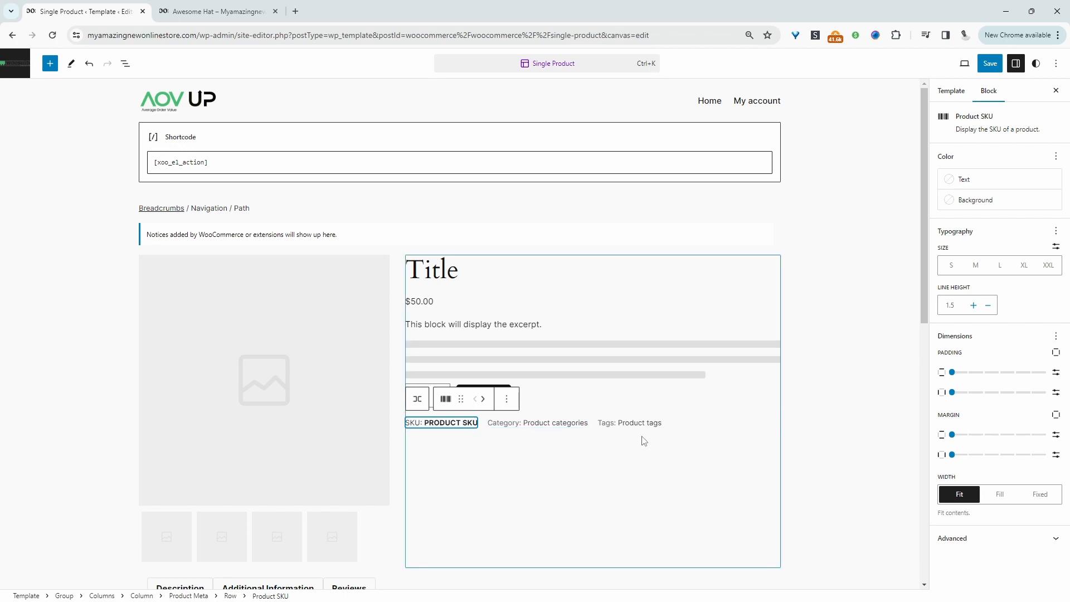
{"action": "scroll", "coordinate": [608, 457], "scroll_direction": "down", "scroll_amount": 4}
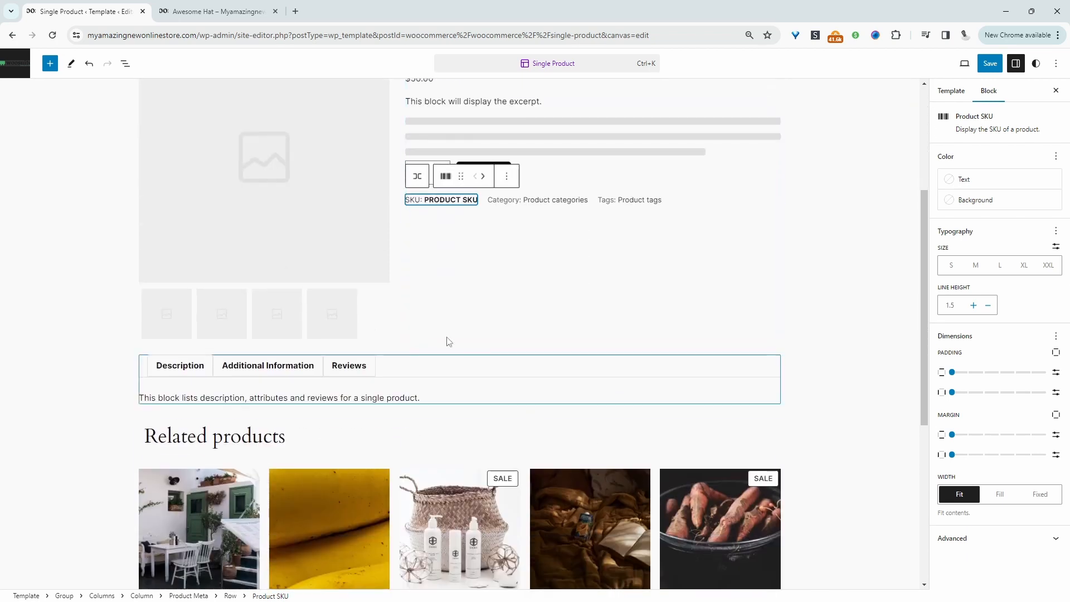
{"action": "left_click", "coordinate": [318, 198]}
{"action": "scroll", "coordinate": [309, 234], "scroll_direction": "up", "scroll_amount": 3}
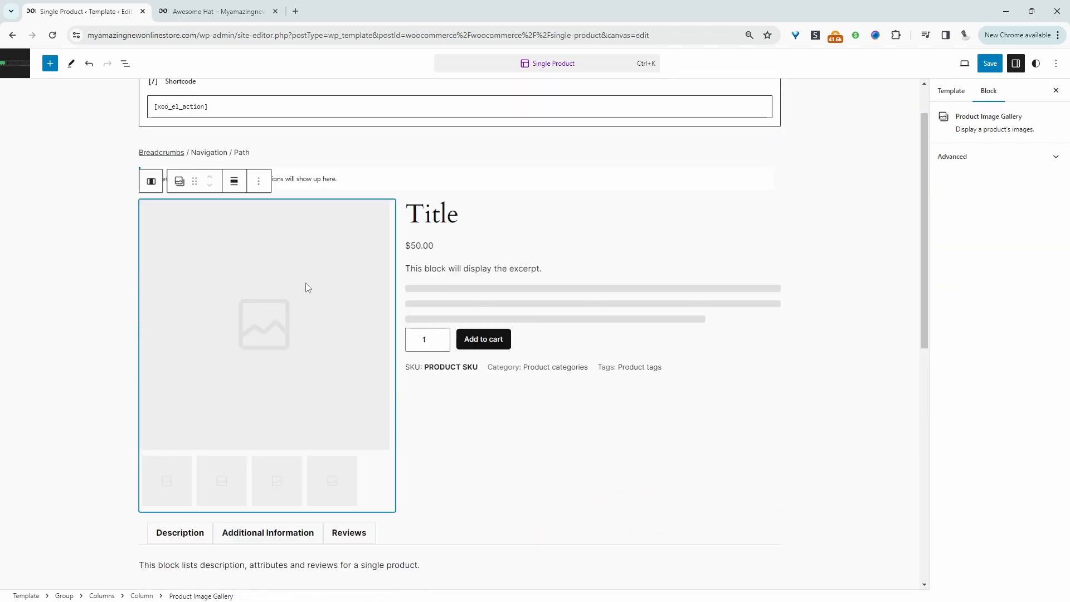
{"action": "left_click", "coordinate": [125, 64]}
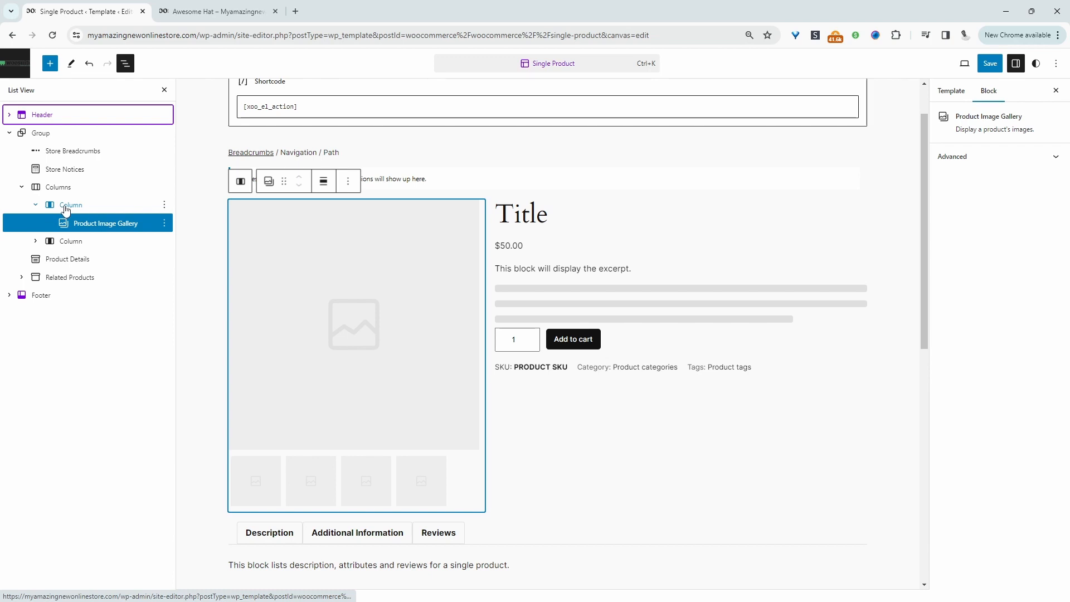
{"action": "left_click_drag", "start_coordinate": [66, 208], "coordinate": [69, 255]}
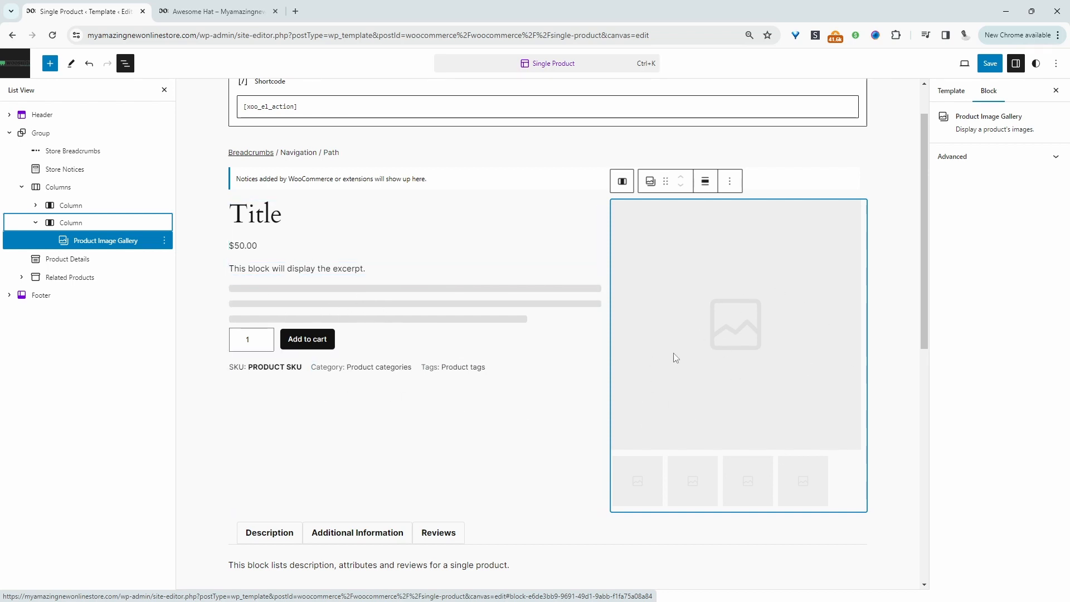
- Move the Product Details block into the Product Meta block beneath the SKU row and set its vertical margin to 1
{"action": "scroll", "coordinate": [733, 258], "scroll_direction": "down", "scroll_amount": 4}
{"action": "left_click", "coordinate": [422, 354]}
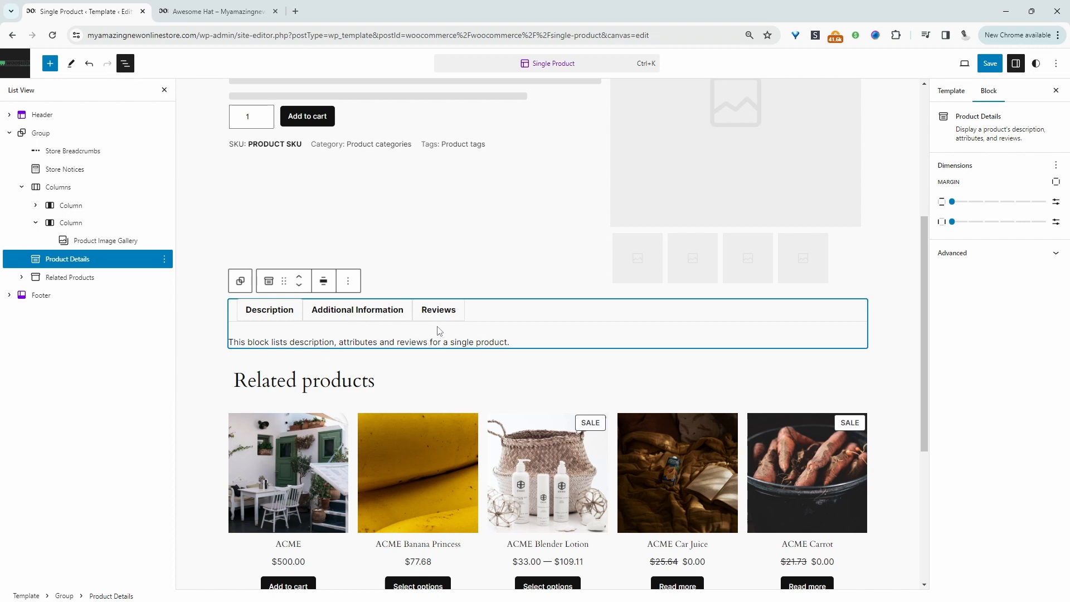
{"action": "scroll", "coordinate": [450, 341], "scroll_direction": "up", "scroll_amount": 2}
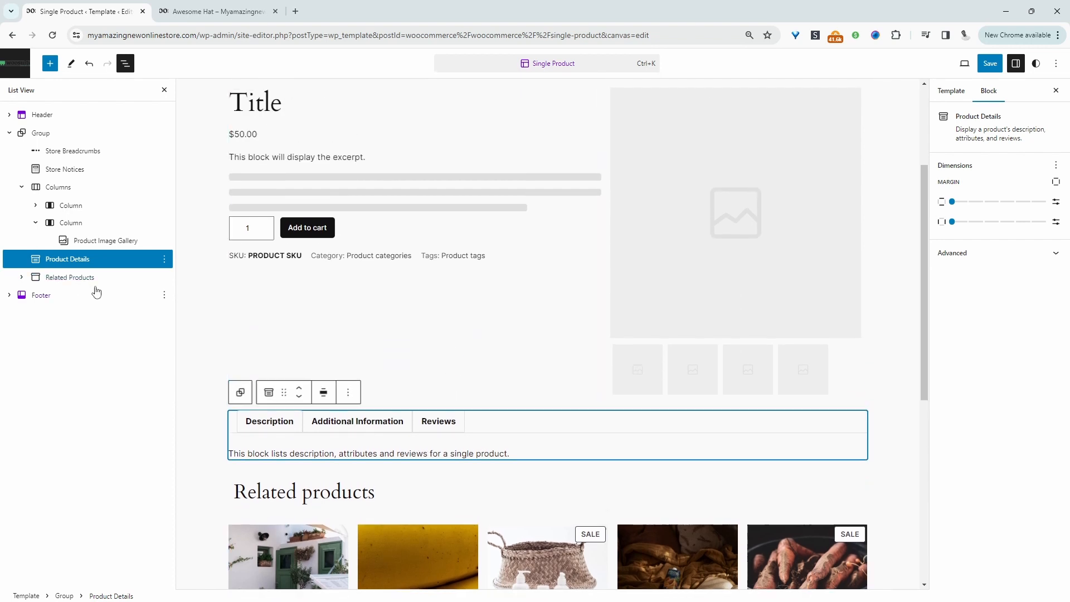
{"action": "left_click", "coordinate": [36, 205]}
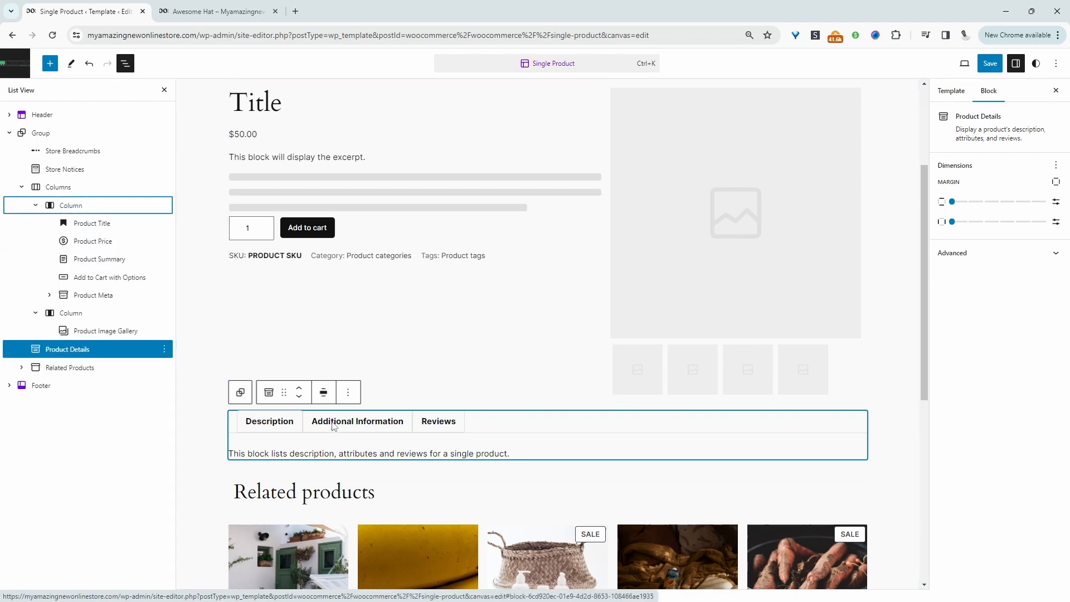
{"action": "left_click_drag", "start_coordinate": [96, 350], "coordinate": [98, 302]}
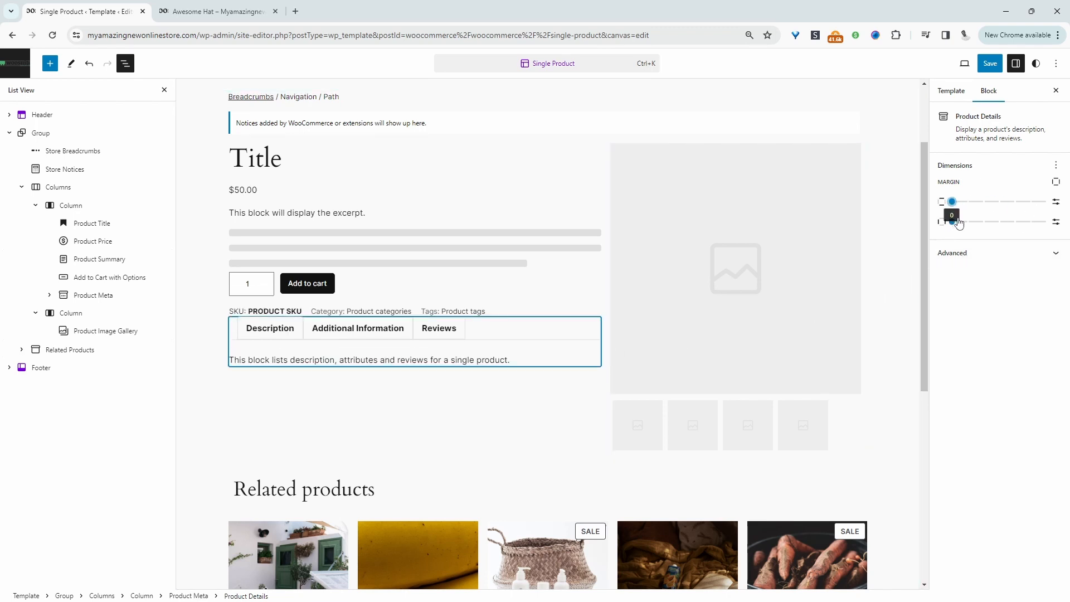
{"action": "left_click", "coordinate": [967, 201]}
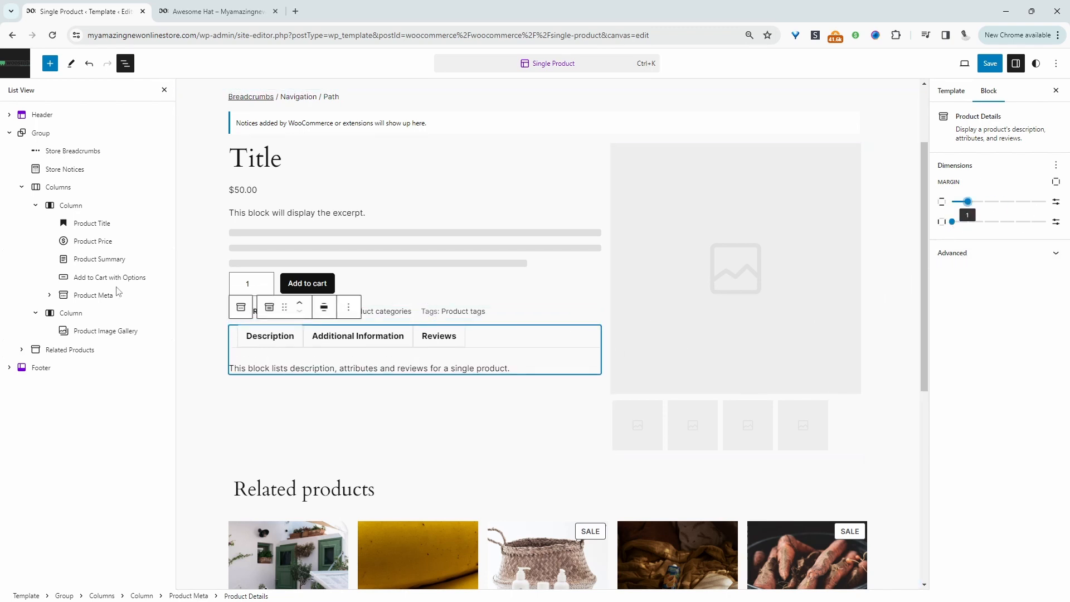
- Add a paragraph after the Add to Cart with Options block reading "ORDER BEFORE 11PM FOR NEXT DAY DELIVERY"
{"action": "left_click", "coordinate": [444, 256]}
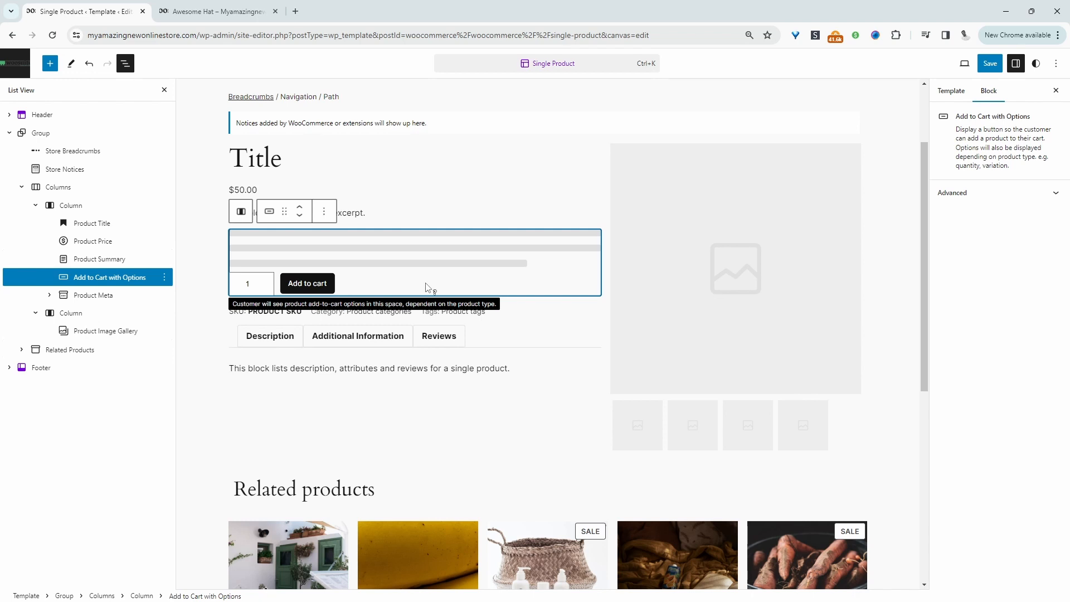
{"action": "left_click", "coordinate": [324, 211]}
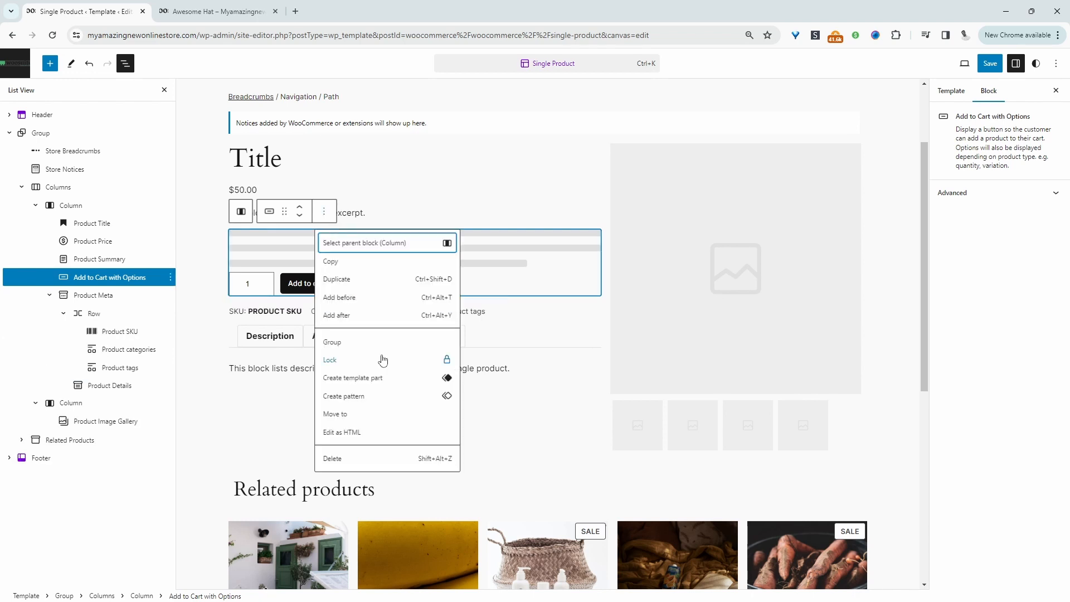
{"action": "left_click", "coordinate": [347, 317]}
{"action": "type", "text": "ORDER BEFORE 11PM FOR NEXT DAY DELIVERY"}
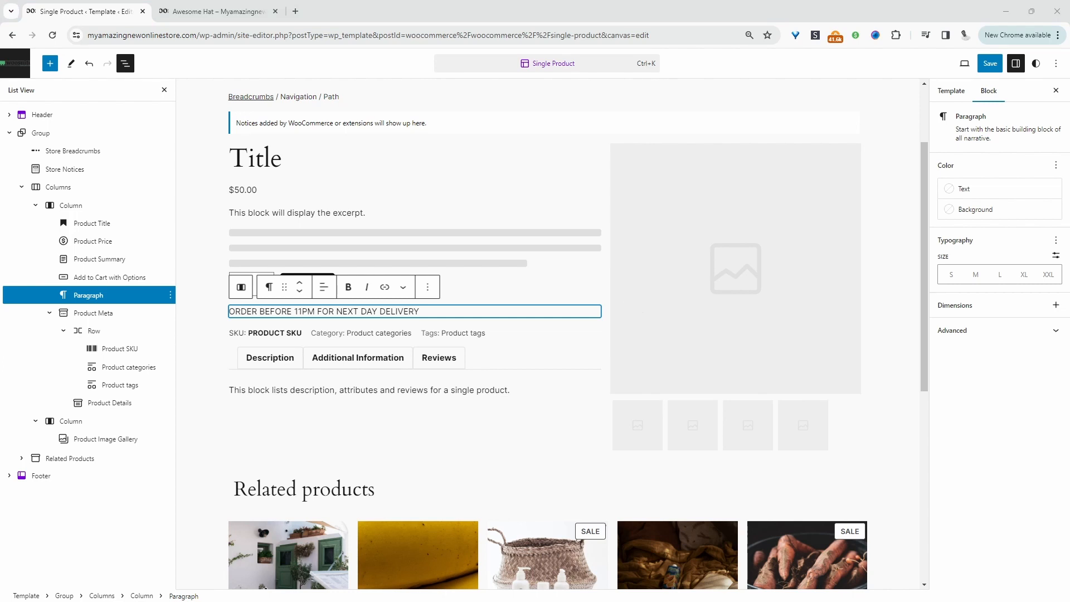
- Change the "Related products" heading to "You might also like:"
{"action": "scroll", "coordinate": [477, 382], "scroll_direction": "down", "scroll_amount": 4}
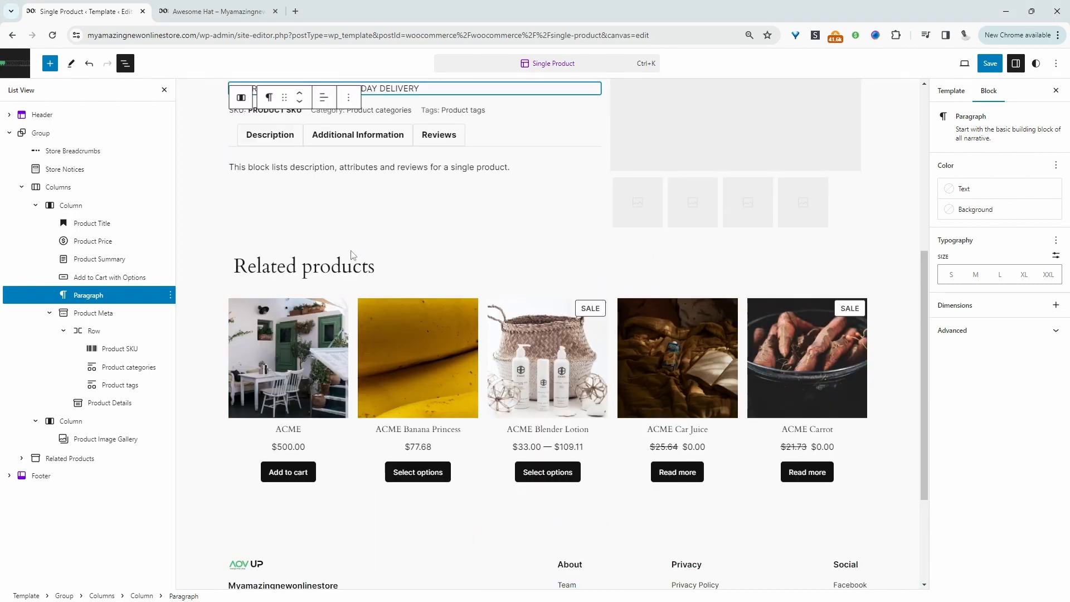
{"action": "left_click", "coordinate": [297, 267]}
{"action": "left_click_drag", "start_coordinate": [297, 266], "coordinate": [234, 266]}
{"action": "type", "text": "You may also like"}
{"action": "left_click_drag", "start_coordinate": [463, 267], "coordinate": [386, 266]}
{"action": "type", "text": ":"}
{"action": "left_click_drag", "start_coordinate": [292, 266], "coordinate": [314, 266]}
{"action": "type", "text": "ight"}
{"action": "left_click", "coordinate": [546, 240]}
- Save the Single Product template, reload the live Awesome Hat page to check the new layout, and return to the editor
{"action": "left_click", "coordinate": [990, 65]}
{"action": "left_click", "coordinate": [976, 65]}
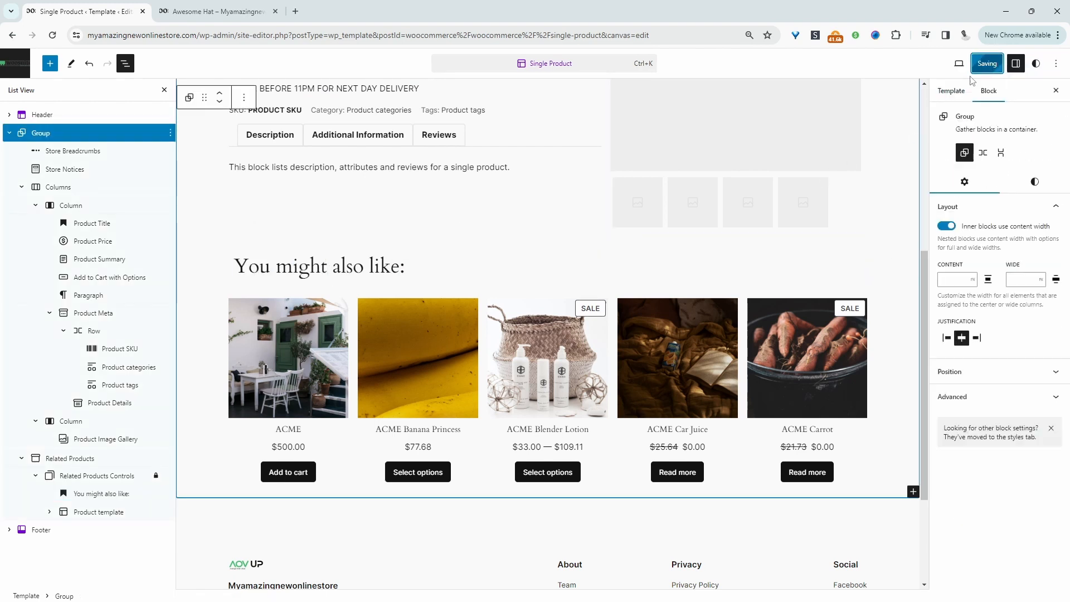
{"action": "key", "text": "ctrl+Tab"}
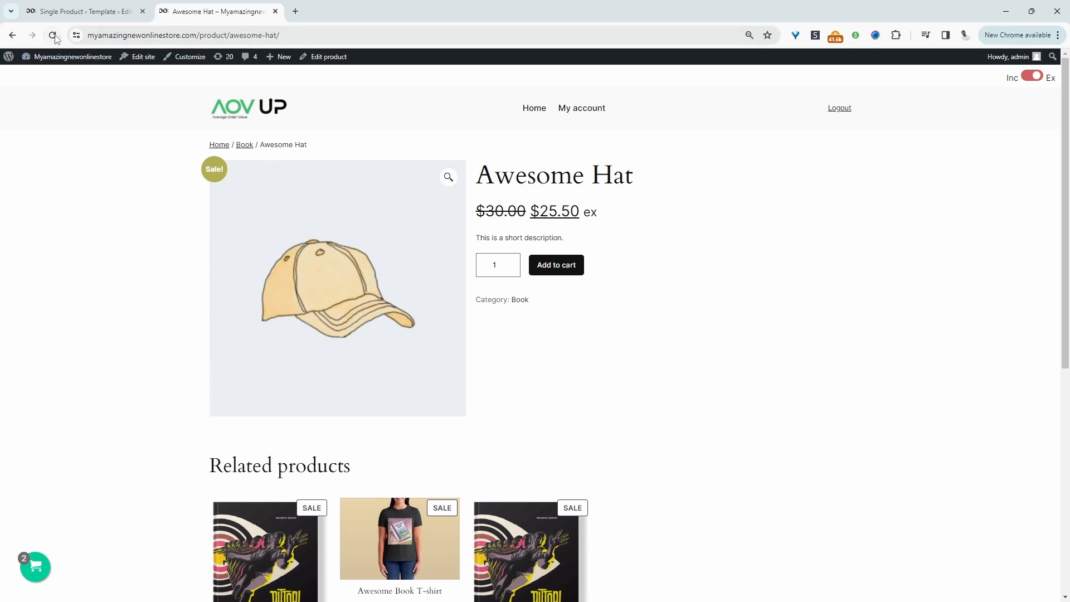
{"action": "left_click", "coordinate": [53, 36]}
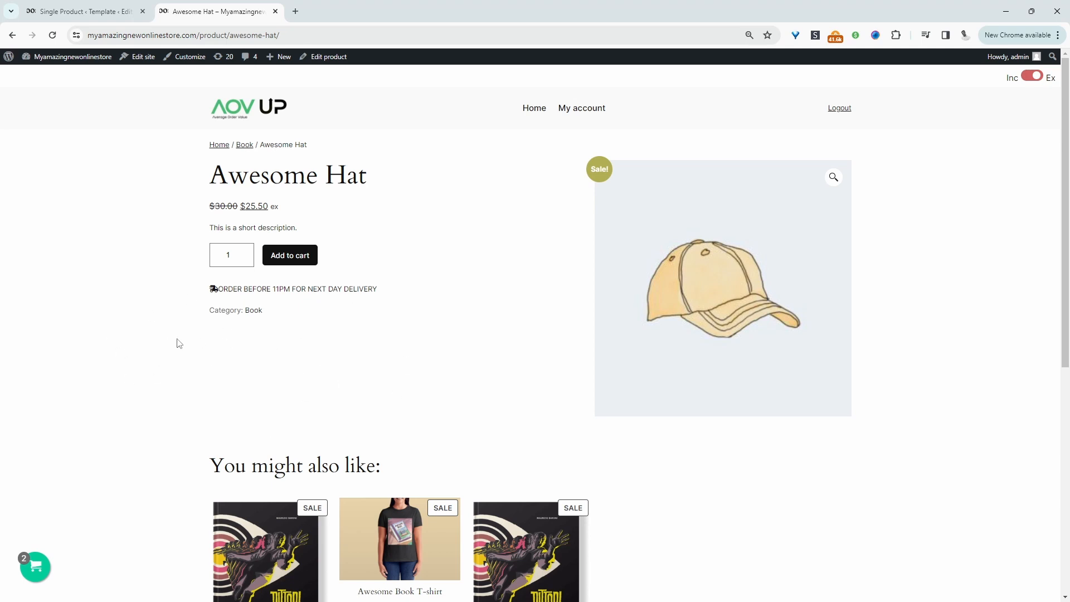
{"action": "left_click", "coordinate": [67, 10]}
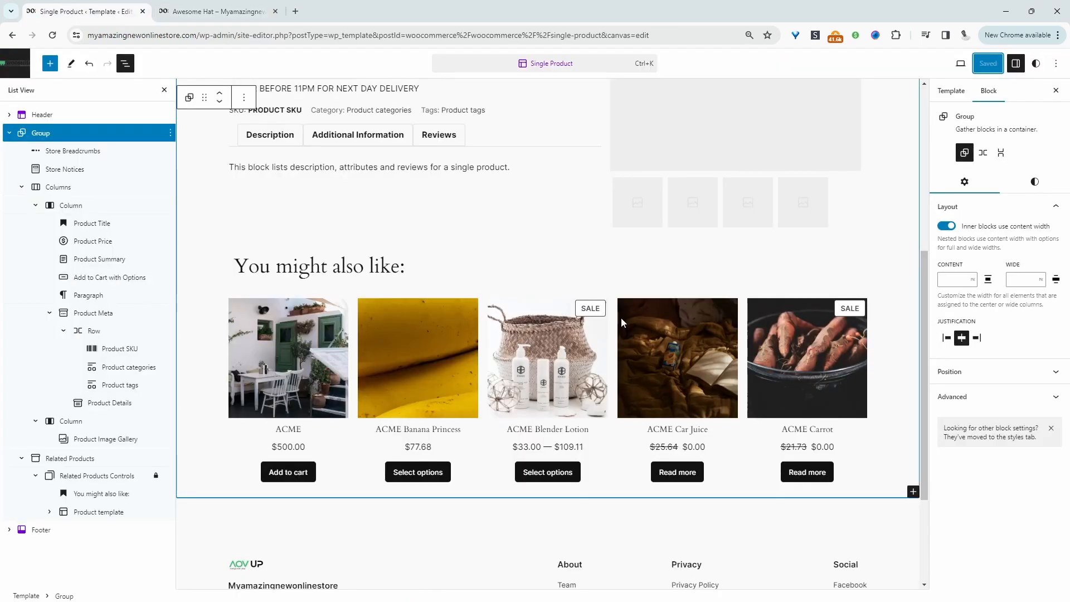
- Move the Product Image Gallery column ahead of the product information column and add a space after the shipping icon in the delivery note's HTML
{"action": "left_click", "coordinate": [689, 312]}
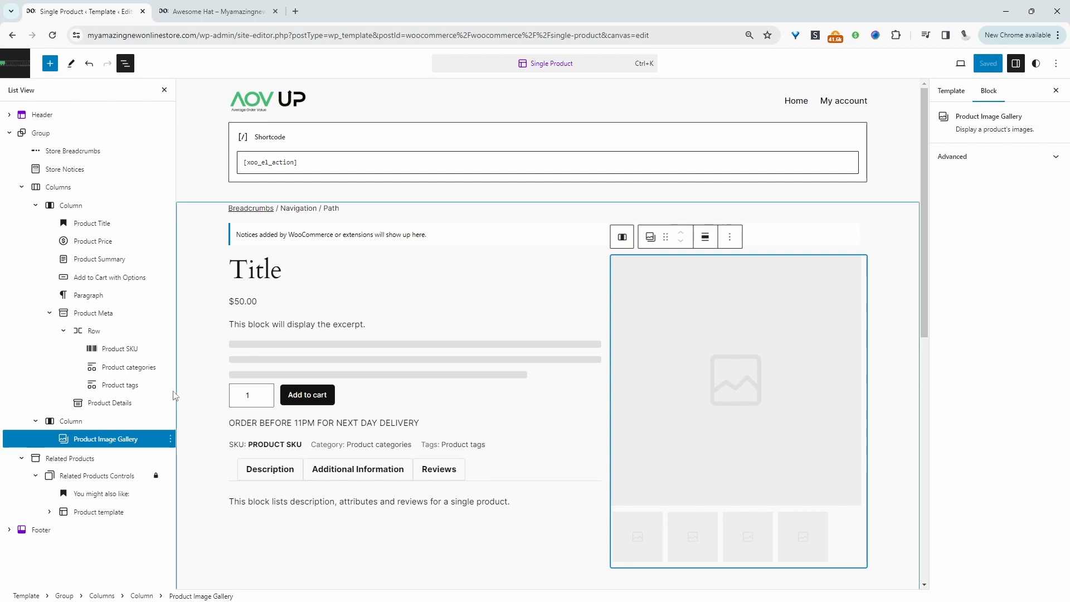
{"action": "left_click_drag", "start_coordinate": [64, 438], "coordinate": [52, 201]}
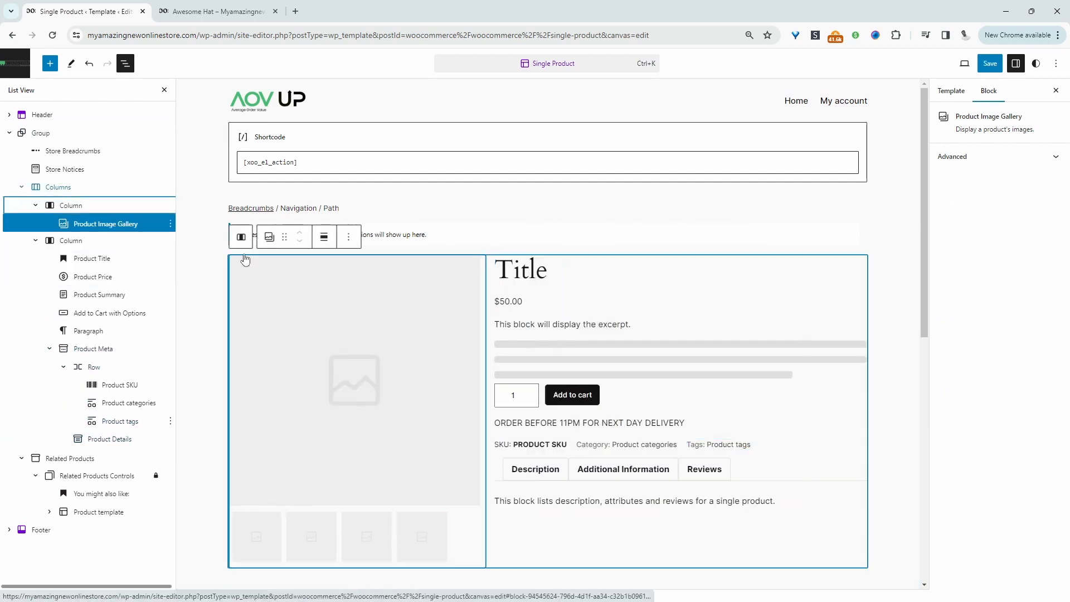
{"action": "left_click", "coordinate": [517, 423]}
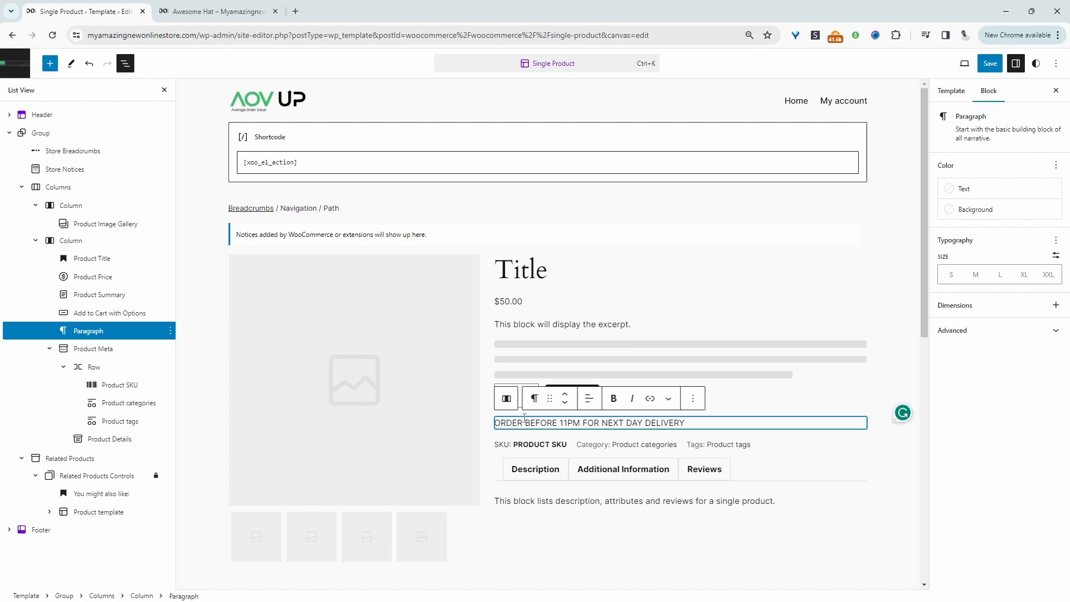
{"action": "left_click", "coordinate": [693, 398]}
{"action": "left_click", "coordinate": [710, 340]}
- Save the Single Product template and reload the live Awesome Hat page to check the new layout
{"action": "left_click", "coordinate": [990, 63]}
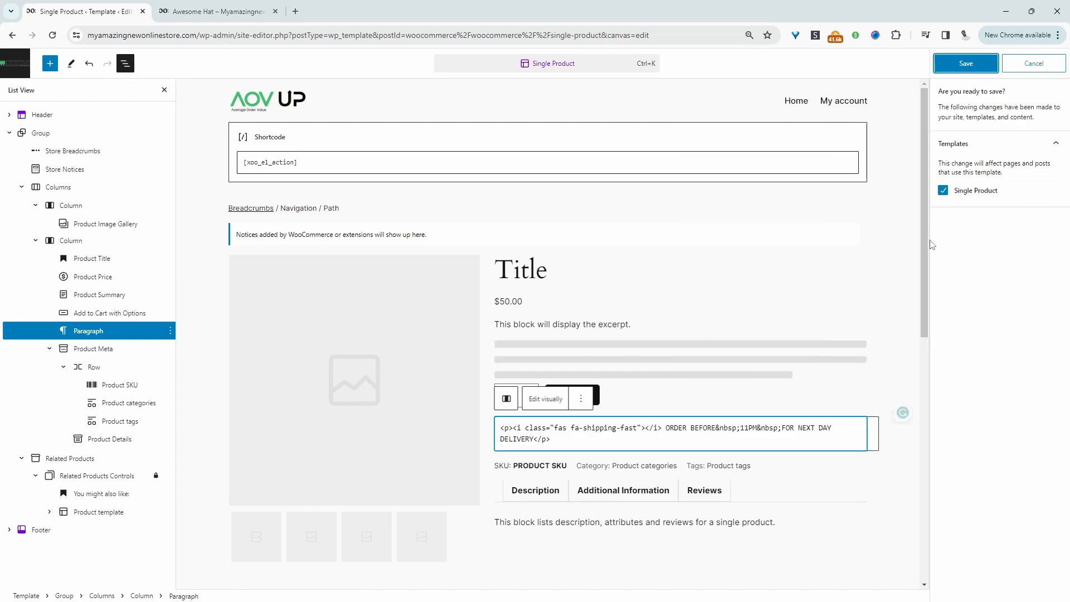
{"action": "left_click", "coordinate": [969, 63]}
{"action": "key", "text": "ctrl+Tab"}
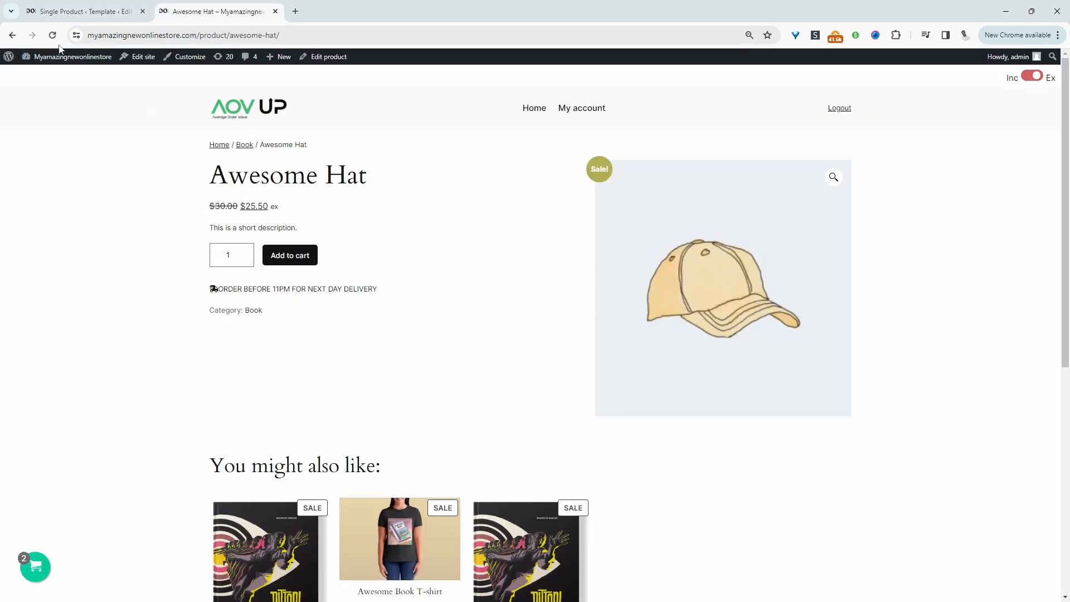
{"action": "key", "text": "F5"}
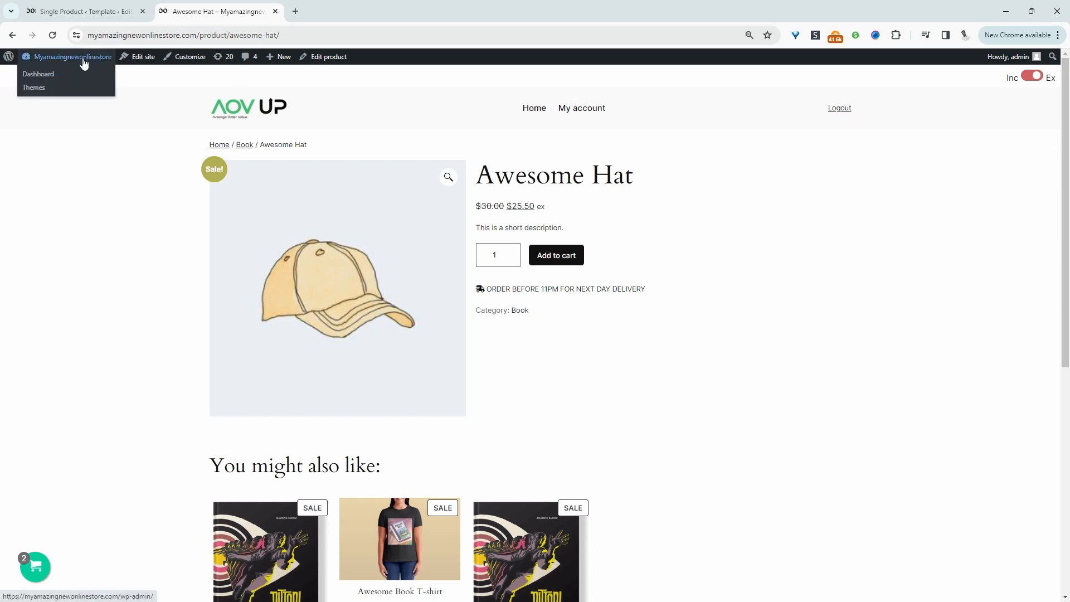
- Create a new Woosuite AIO Checkout from the WordPress dashboard and choose the Multiple Columns Modern template
{"action": "left_click", "coordinate": [77, 75]}
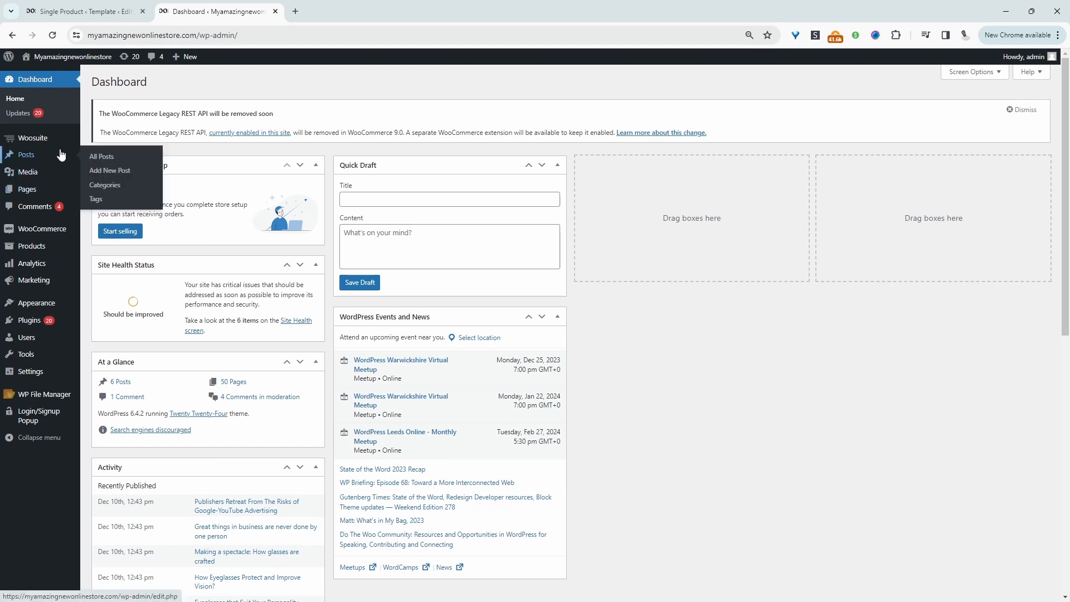
{"action": "mouse_move", "coordinate": [63, 148]}
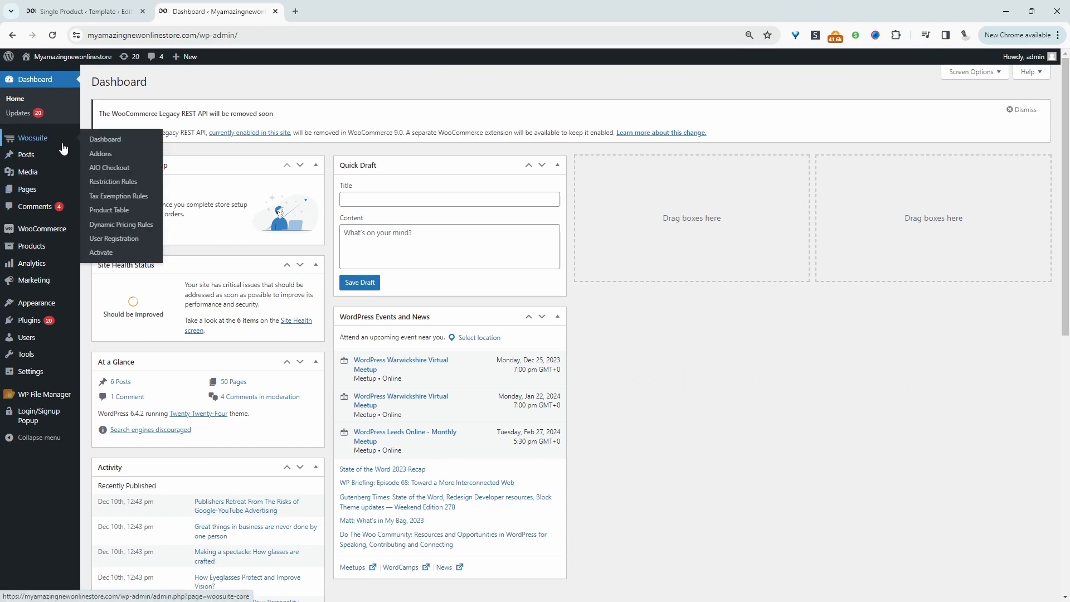
{"action": "left_click", "coordinate": [115, 169]}
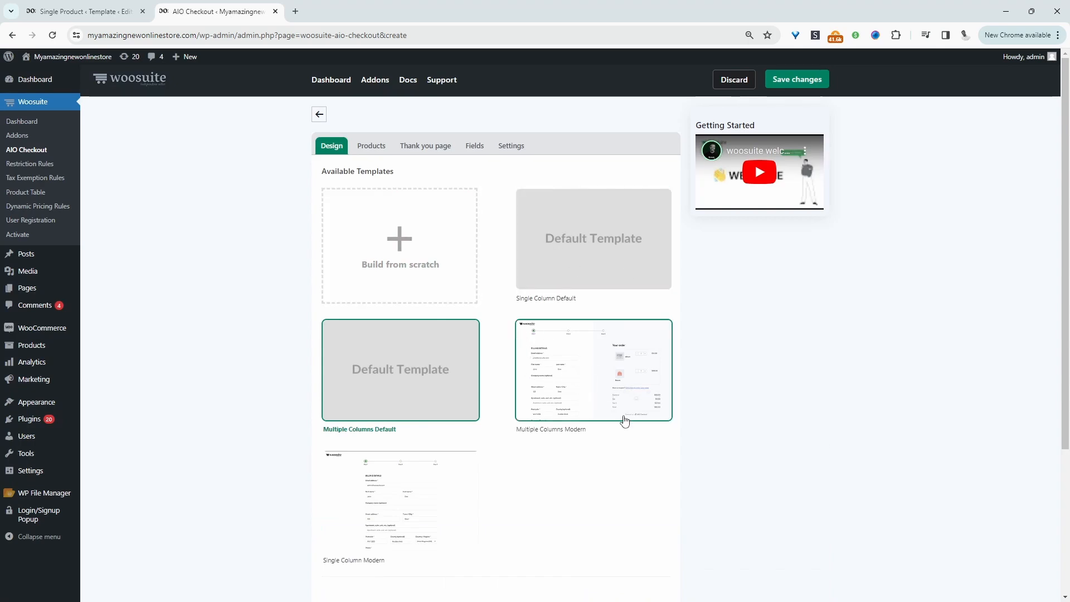
{"action": "scroll", "coordinate": [624, 420], "scroll_direction": "down", "scroll_amount": 1}
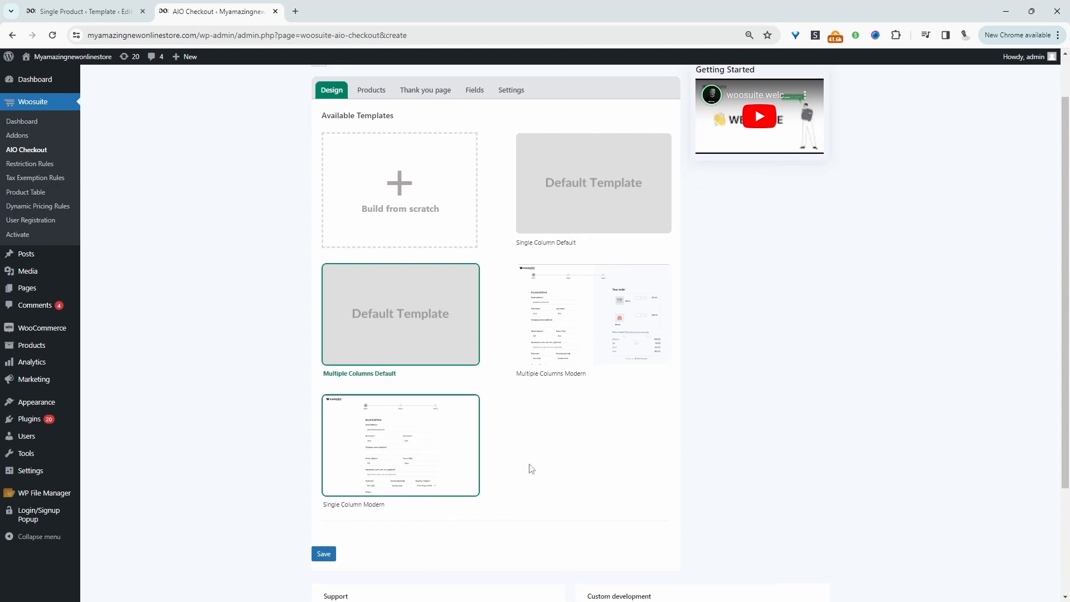
{"action": "left_click", "coordinate": [606, 322]}
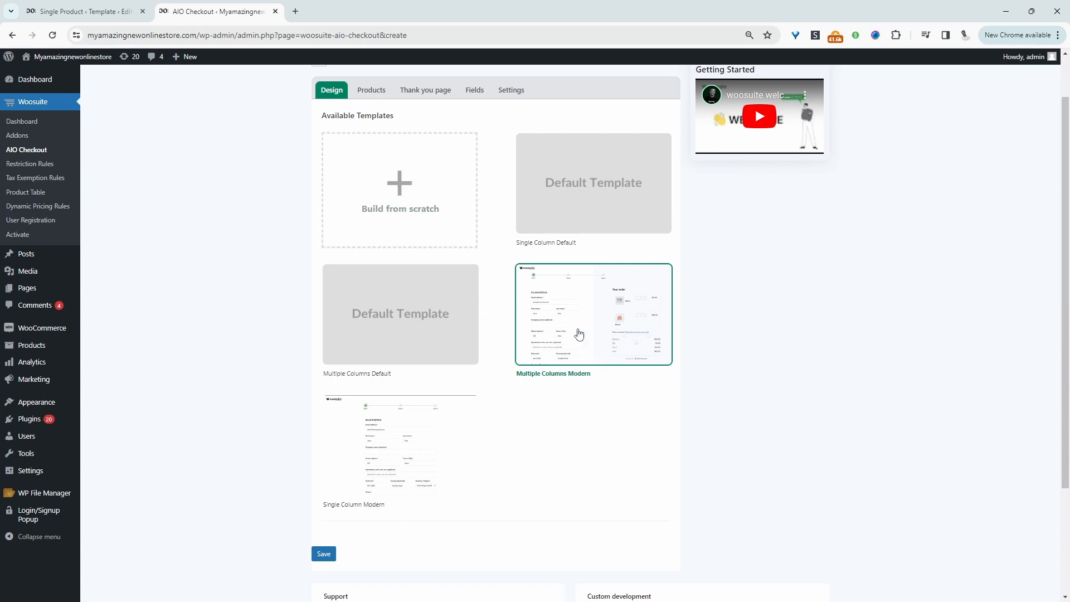
- View the checkout's thank-you page options and add a new section to the second column of the Step 1 fields
{"action": "left_click", "coordinate": [434, 93]}
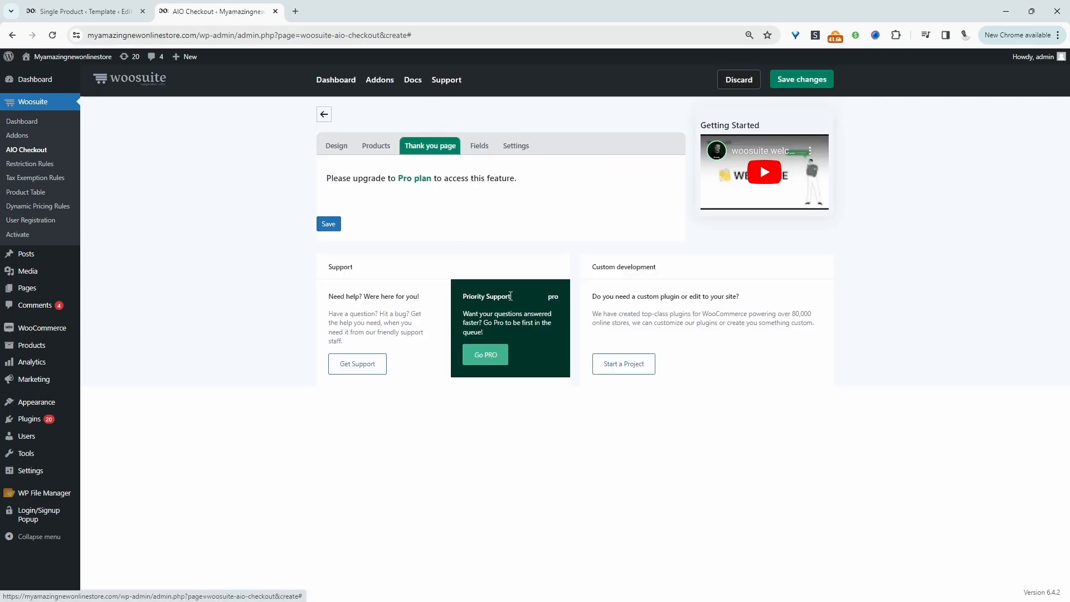
{"action": "left_click", "coordinate": [479, 146]}
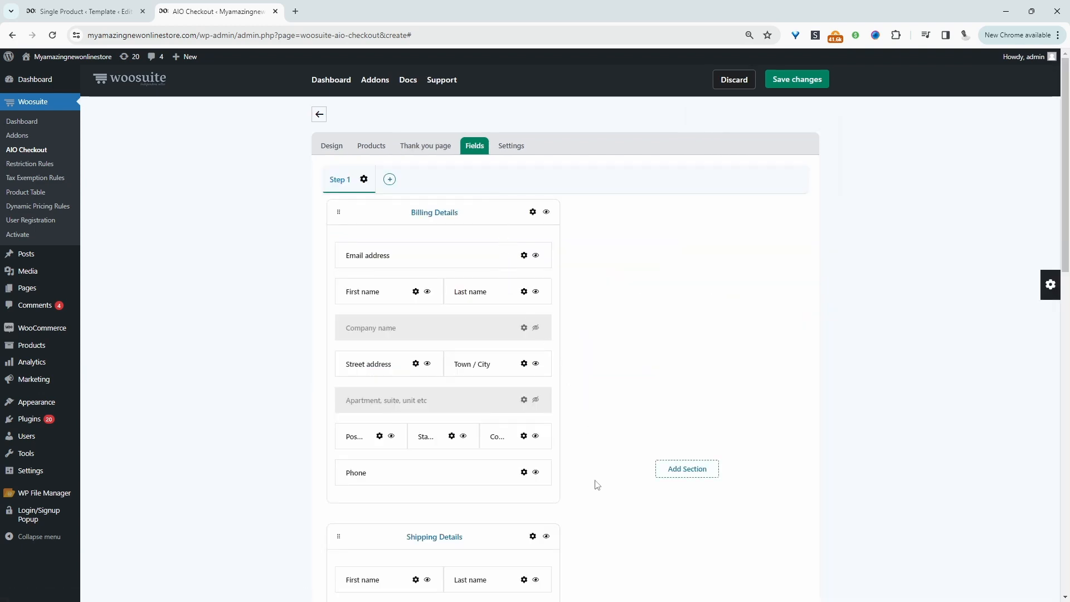
{"action": "left_click", "coordinate": [699, 470]}
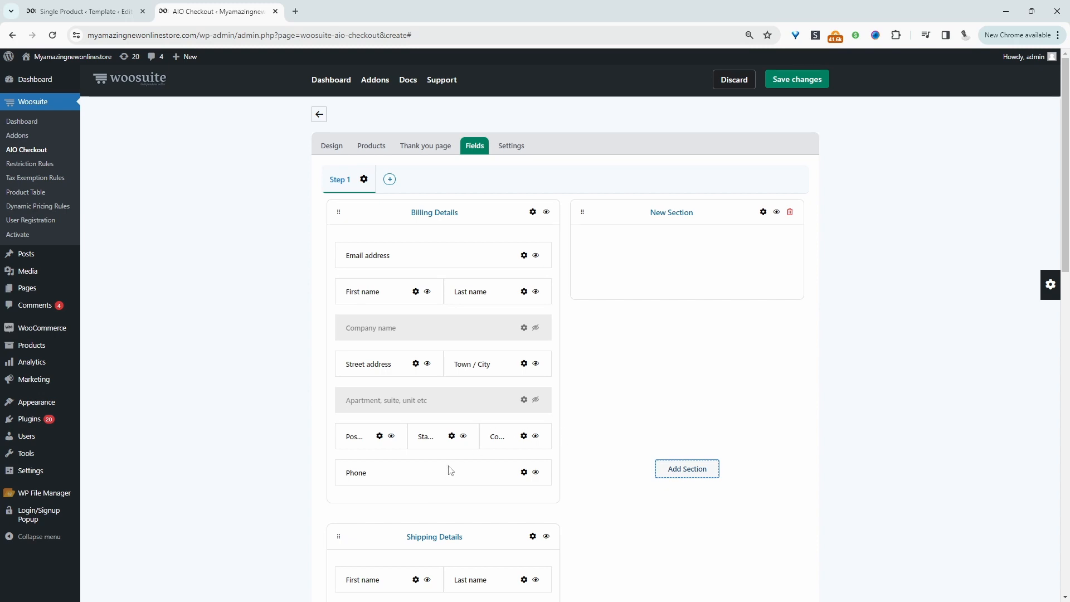
- Open the billing Company name field's settings and try enabling the field, switching it off again
{"action": "left_click", "coordinate": [524, 328]}
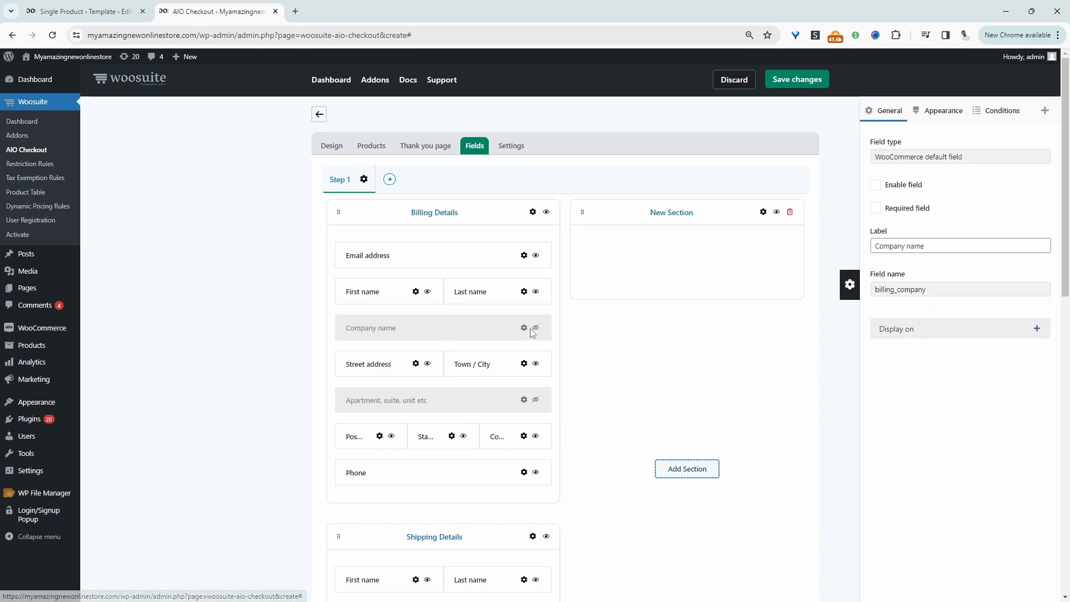
{"action": "left_click", "coordinate": [535, 328]}
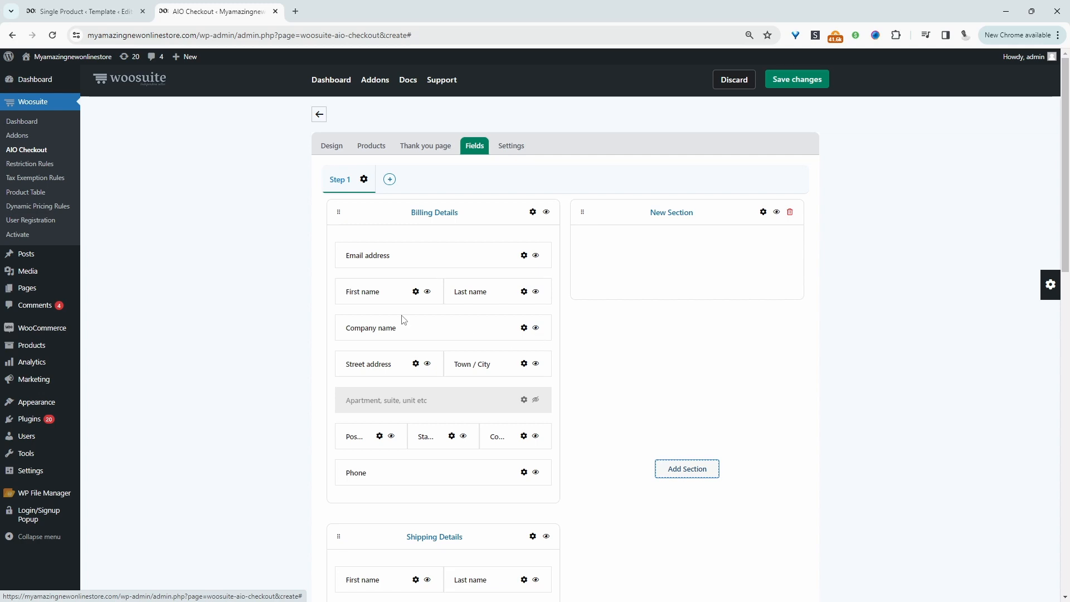
{"action": "left_click", "coordinate": [538, 329]}
- Move the Order Summary section to the head of the second column and delete the empty New Section
{"action": "scroll", "coordinate": [457, 396], "scroll_direction": "down", "scroll_amount": 2}
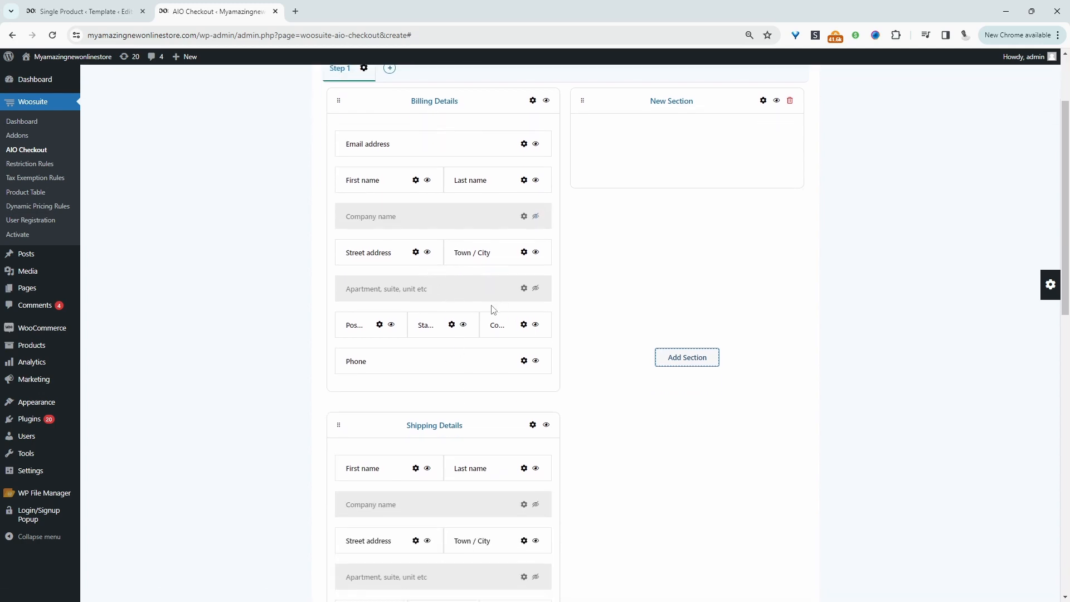
{"action": "scroll", "coordinate": [464, 310], "scroll_direction": "down", "scroll_amount": 2}
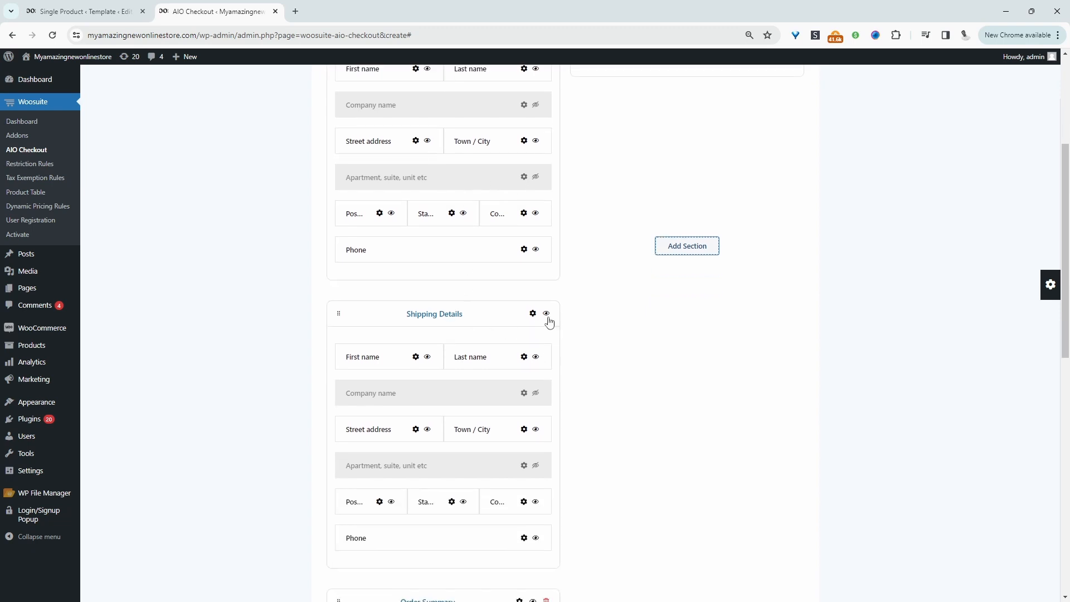
{"action": "left_click", "coordinate": [545, 323]}
{"action": "left_click_drag", "start_coordinate": [336, 322], "coordinate": [629, 255]}
{"action": "left_click_drag", "start_coordinate": [623, 169], "coordinate": [630, 136]}
{"action": "left_click", "coordinate": [789, 250]}
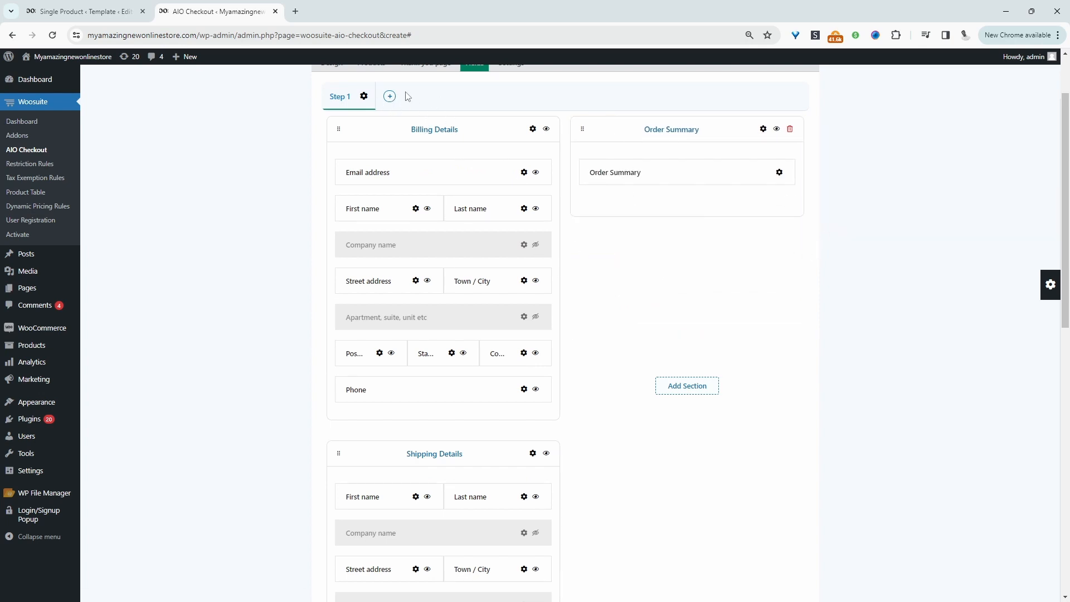
- Add a second step to the checkout form and disable the Shipping Details section in Step 1
{"action": "left_click", "coordinate": [390, 96]}
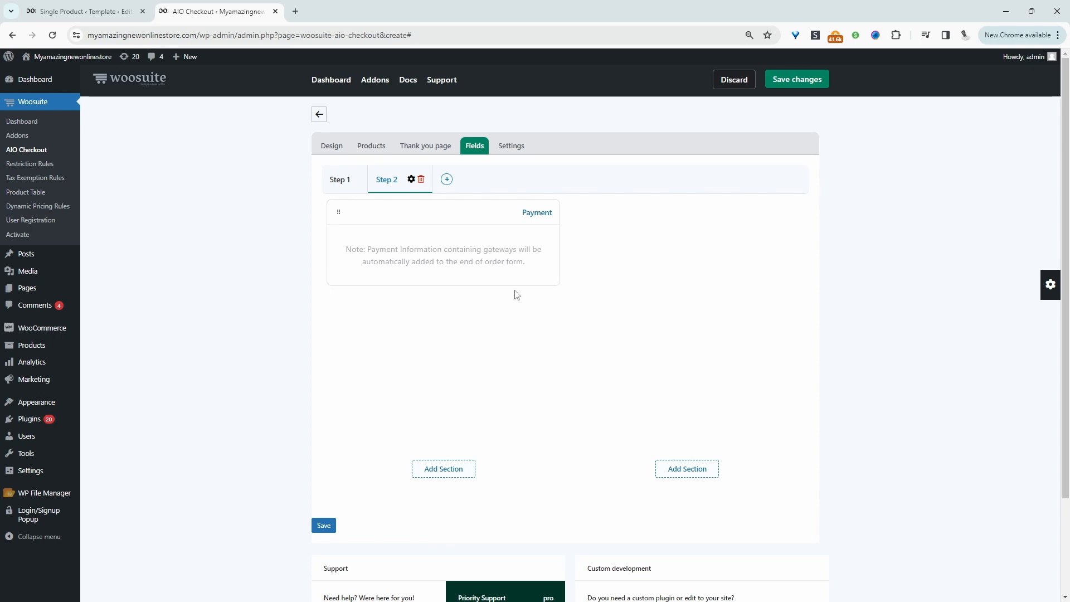
{"action": "left_click", "coordinate": [365, 186]}
{"action": "scroll", "coordinate": [726, 368], "scroll_direction": "down", "scroll_amount": 7}
{"action": "scroll", "coordinate": [548, 375], "scroll_direction": "up", "scroll_amount": 5}
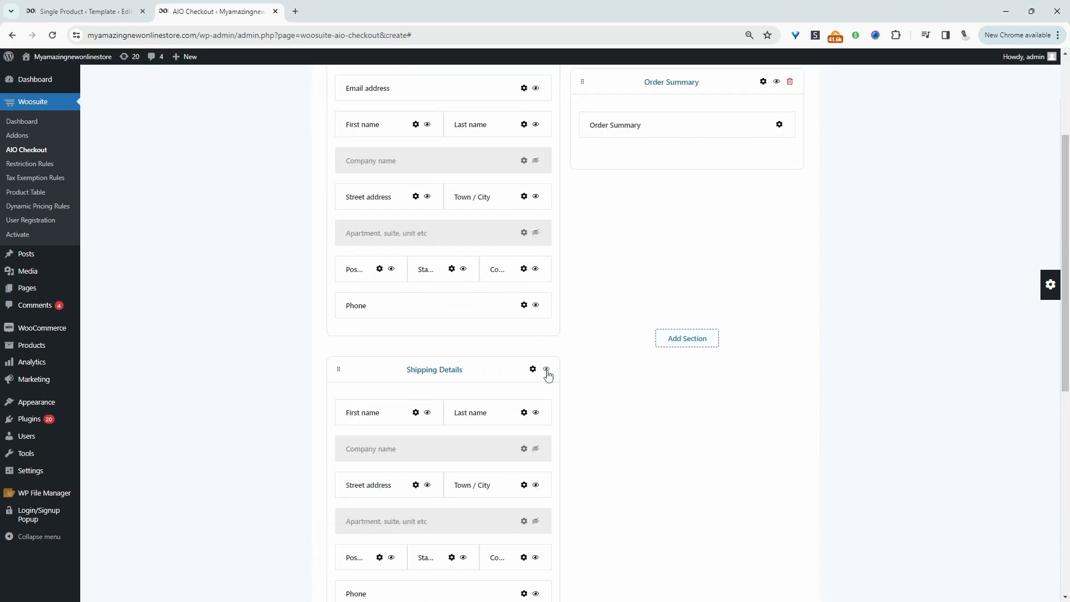
{"action": "left_click", "coordinate": [546, 370]}
{"action": "scroll", "coordinate": [544, 405], "scroll_direction": "down", "scroll_amount": 4}
{"action": "scroll", "coordinate": [546, 433], "scroll_direction": "up", "scroll_amount": 6}
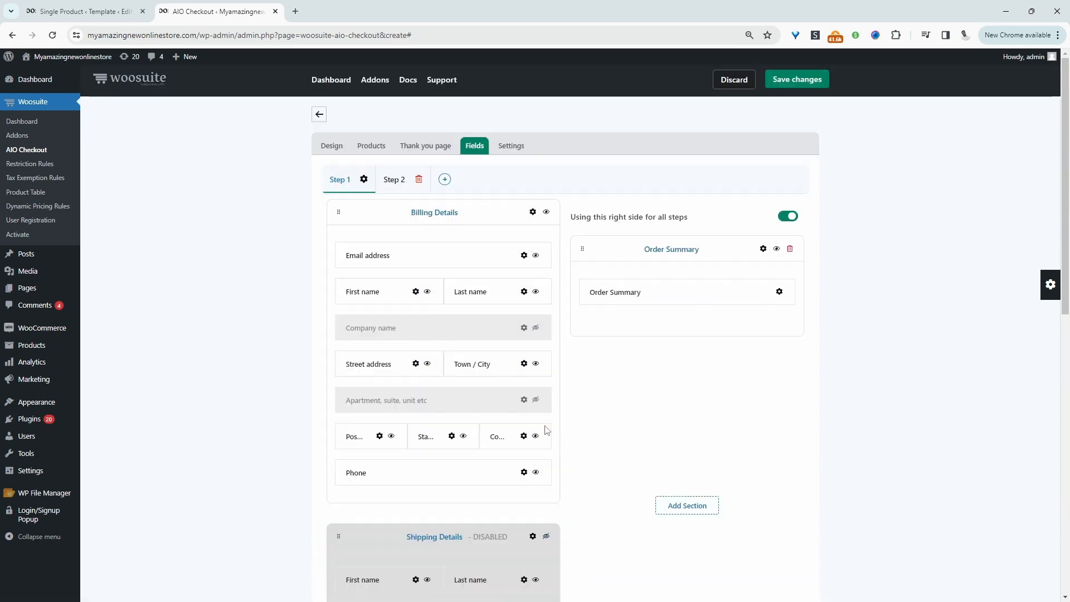
- Enable the checkout, set it as the global checkout, name it "main checkout" and save the changes
{"action": "left_click", "coordinate": [511, 145]}
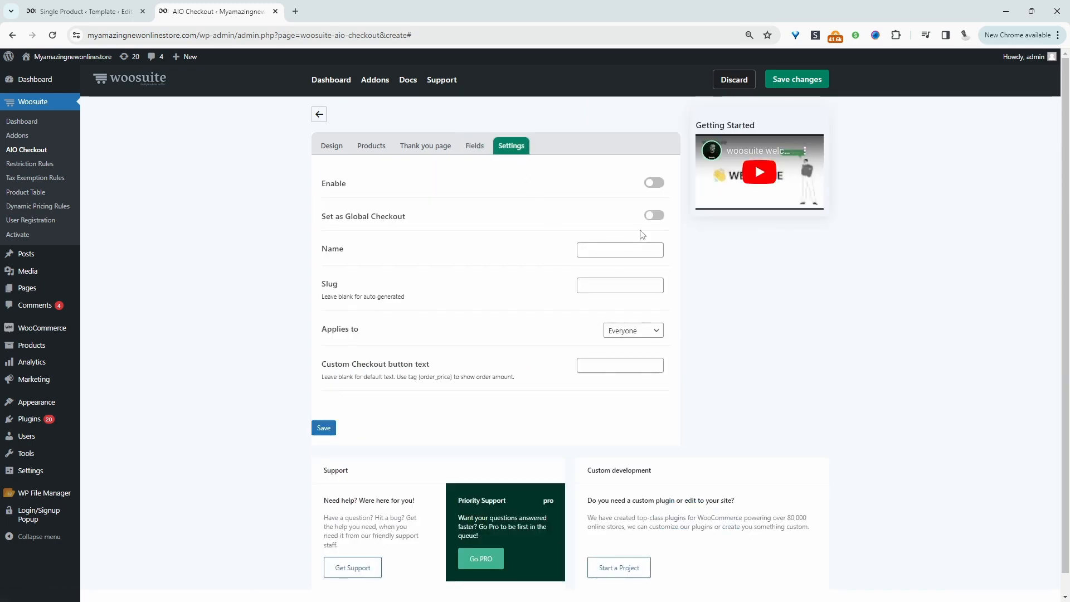
{"action": "left_click", "coordinate": [656, 184]}
{"action": "left_click", "coordinate": [656, 215]}
{"action": "left_click", "coordinate": [627, 249]}
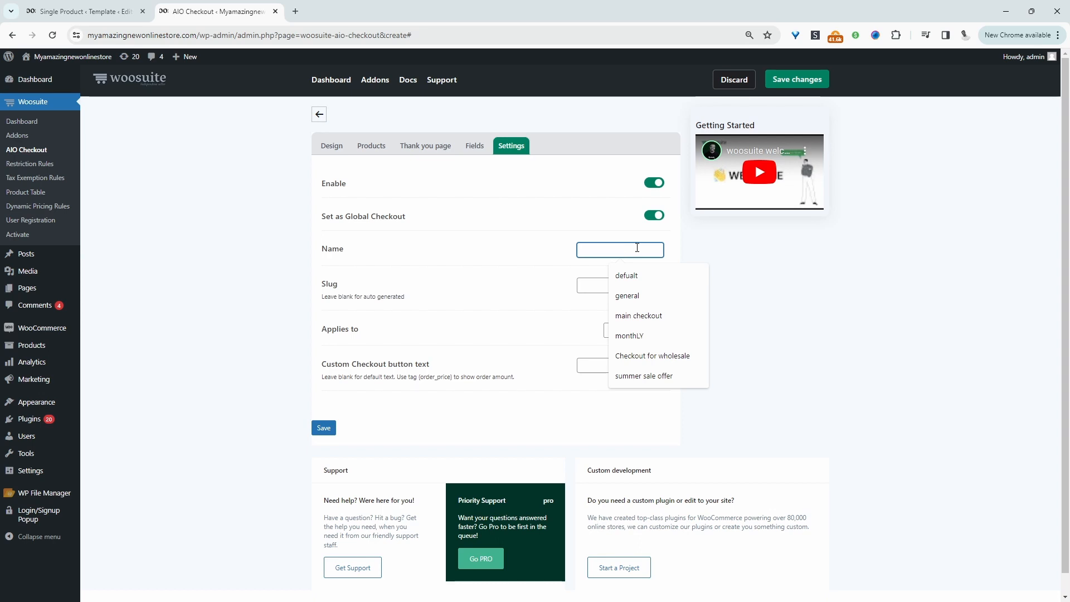
{"action": "left_click", "coordinate": [657, 316]}
{"action": "left_click", "coordinate": [797, 79]}
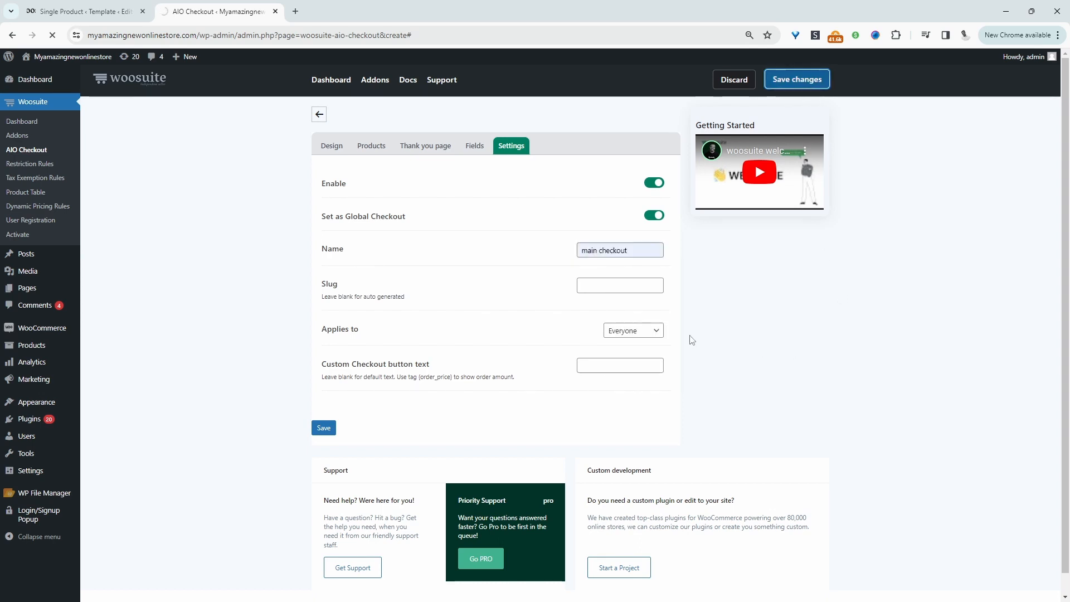
- Add the Awesome Hat to the cart from the live shop page and proceed to checkout to review the new form
{"action": "mouse_move", "coordinate": [67, 57]}
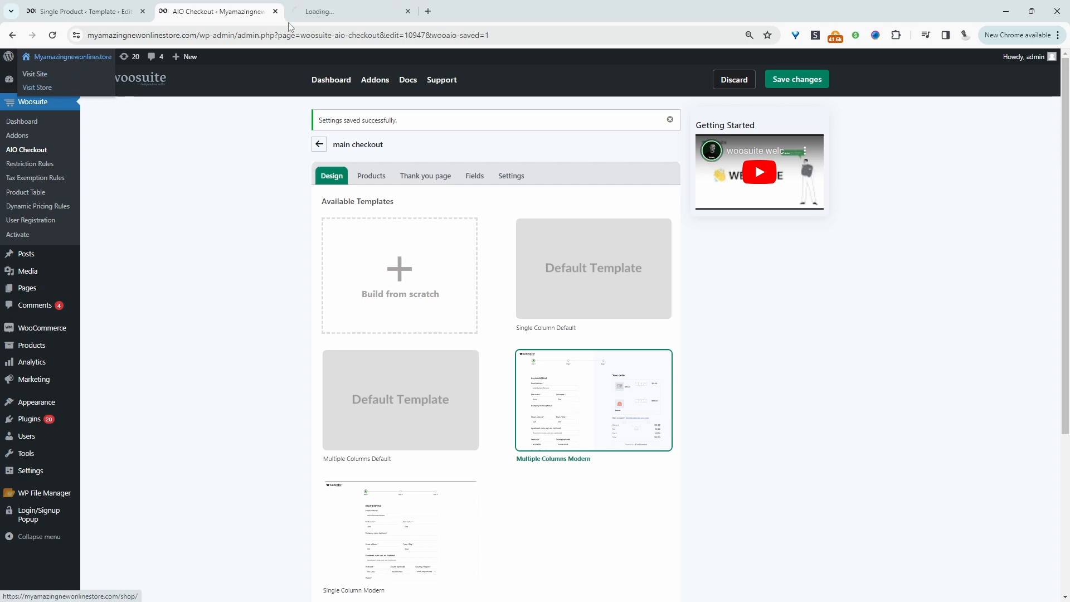
{"action": "left_click", "coordinate": [62, 89]}
{"action": "scroll", "coordinate": [394, 421], "scroll_direction": "down", "scroll_amount": 5}
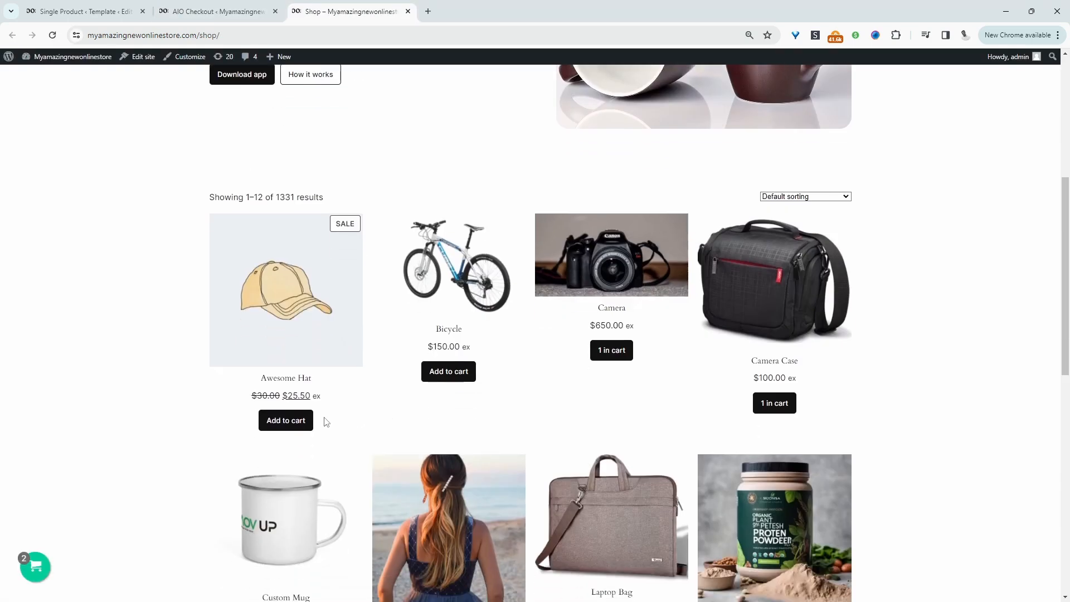
{"action": "left_click", "coordinate": [296, 421]}
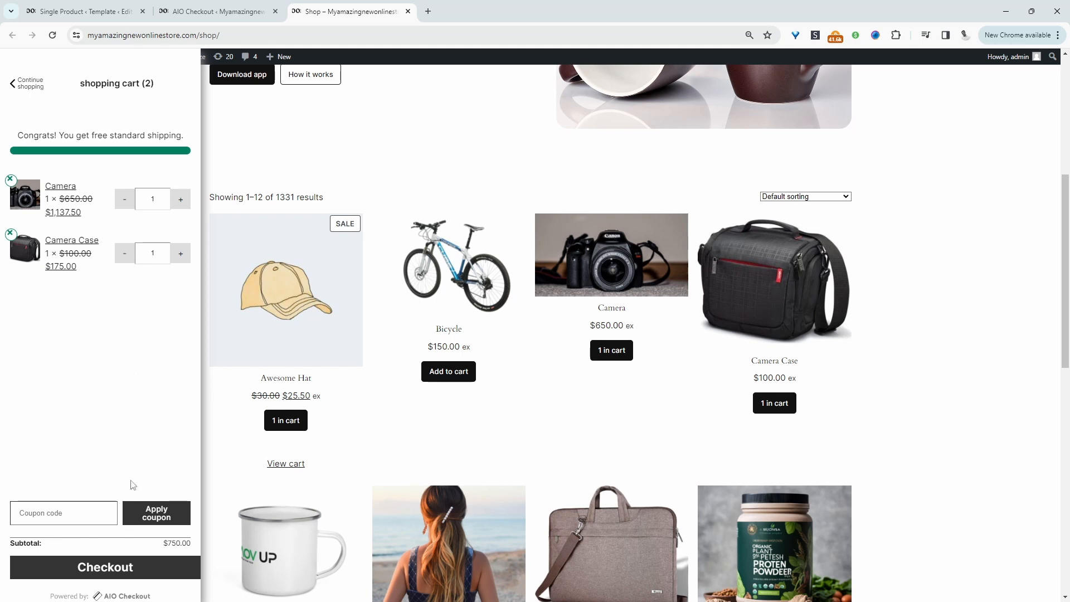
{"action": "left_click", "coordinate": [107, 573]}
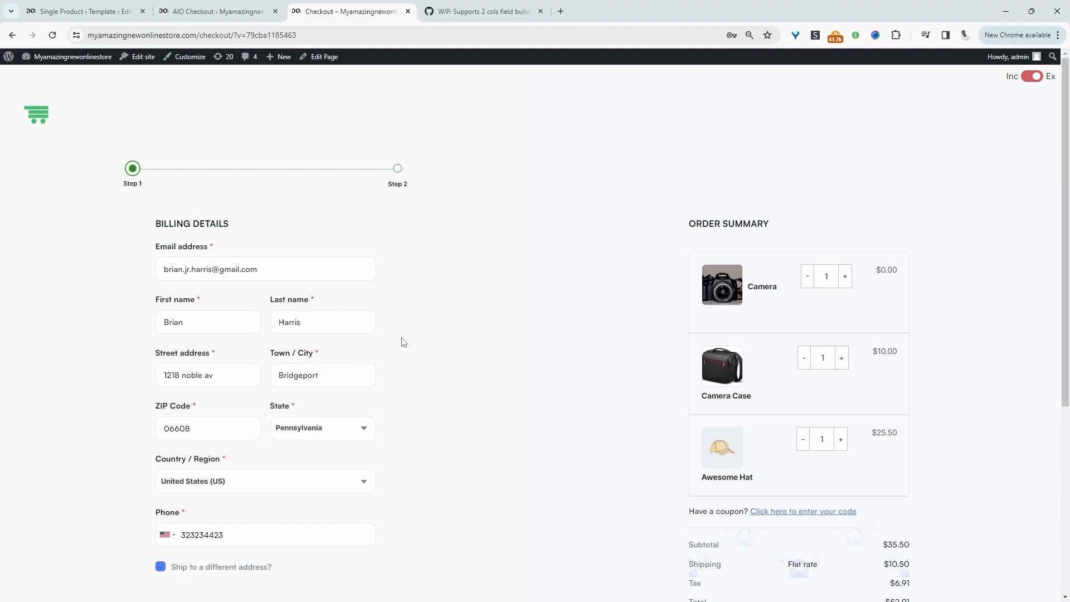
{"action": "scroll", "coordinate": [398, 323], "scroll_direction": "down", "scroll_amount": 4}
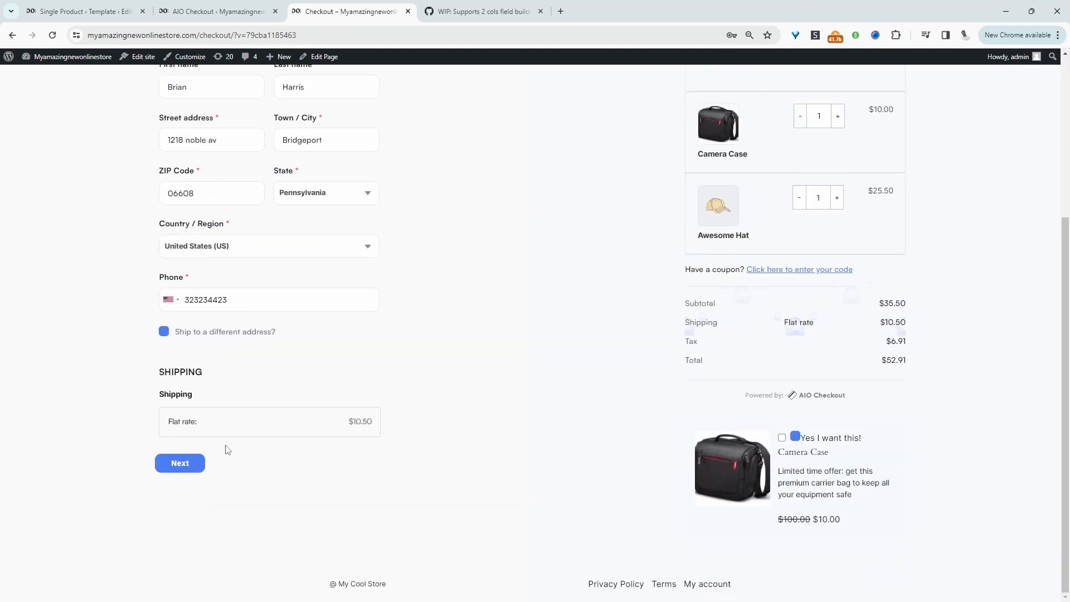